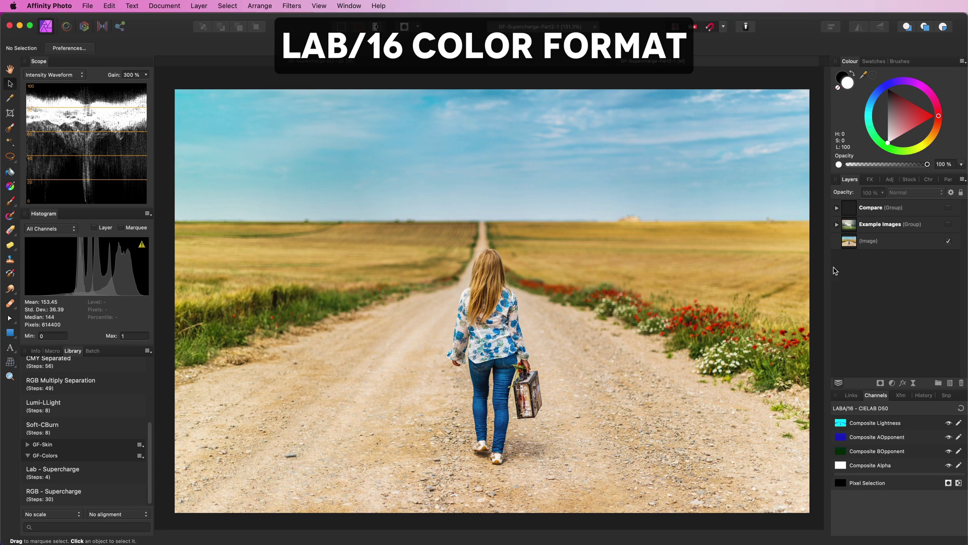
Add a Vibrance adjustment above the photo with Saturation at 100%, then hide it.
click(847, 241)
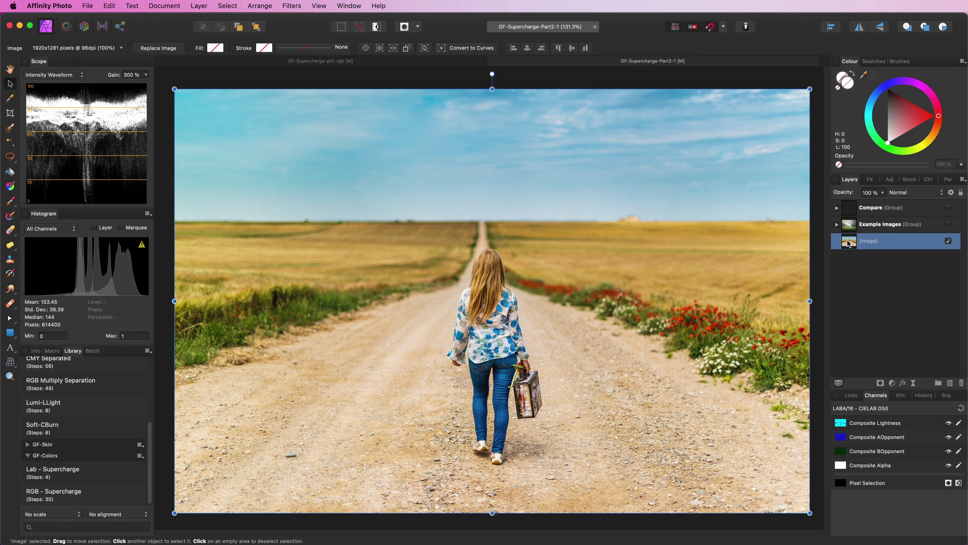
click(892, 383)
click(908, 461)
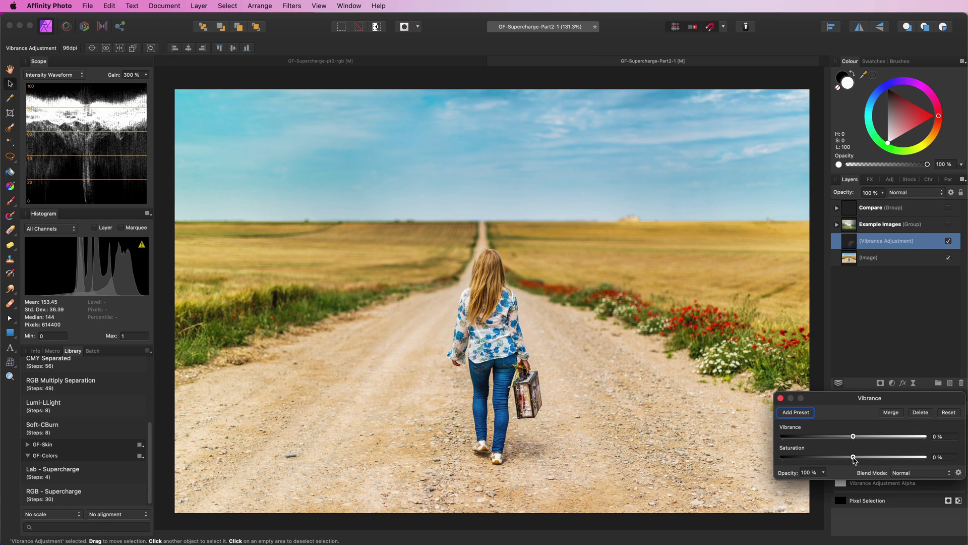
drag(854, 457, 924, 457)
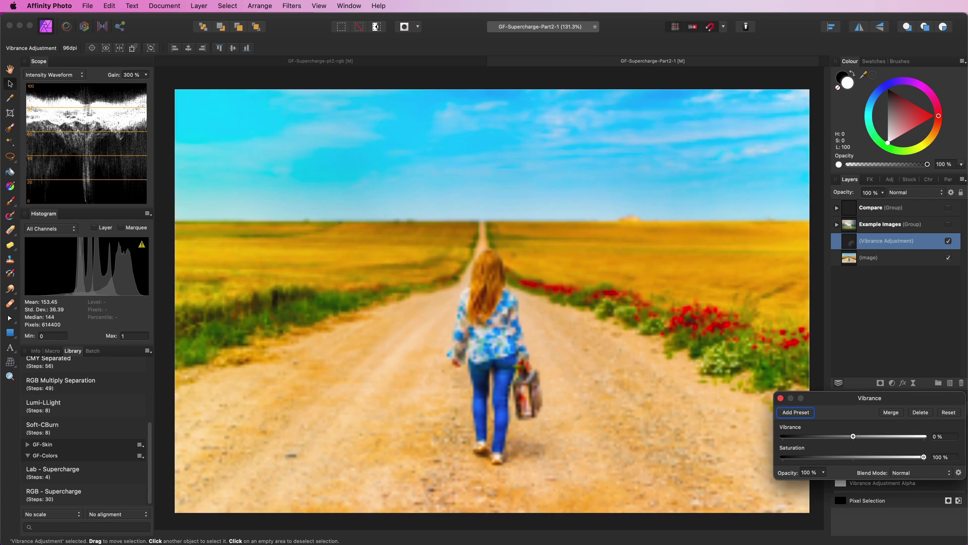
click(781, 398)
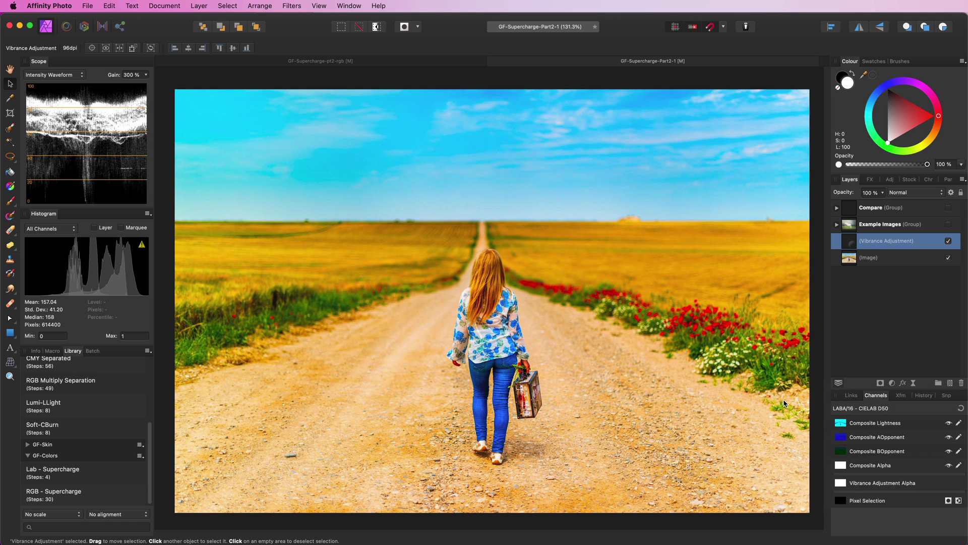
click(949, 241)
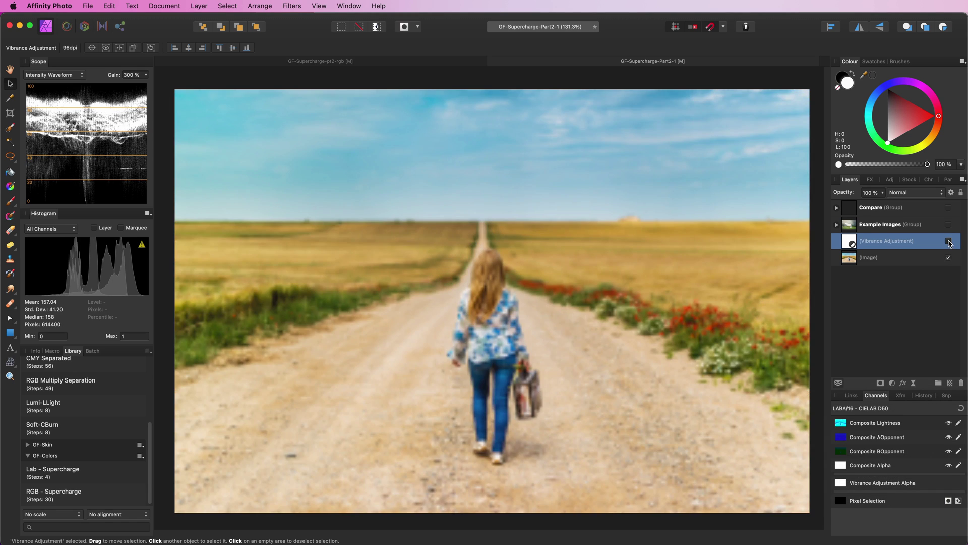
Add a Curves adjustment above the photo and bend it into an S-curve.
click(892, 383)
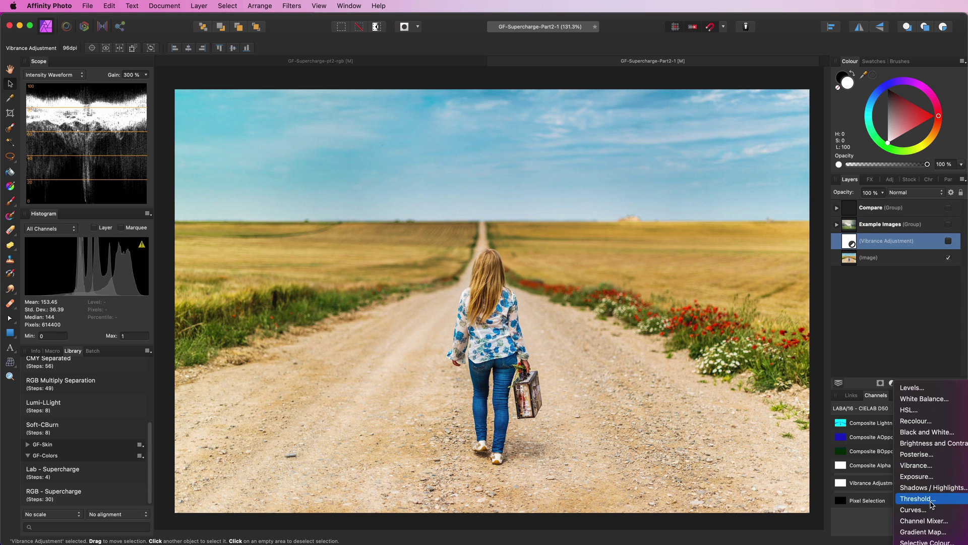
click(916, 465)
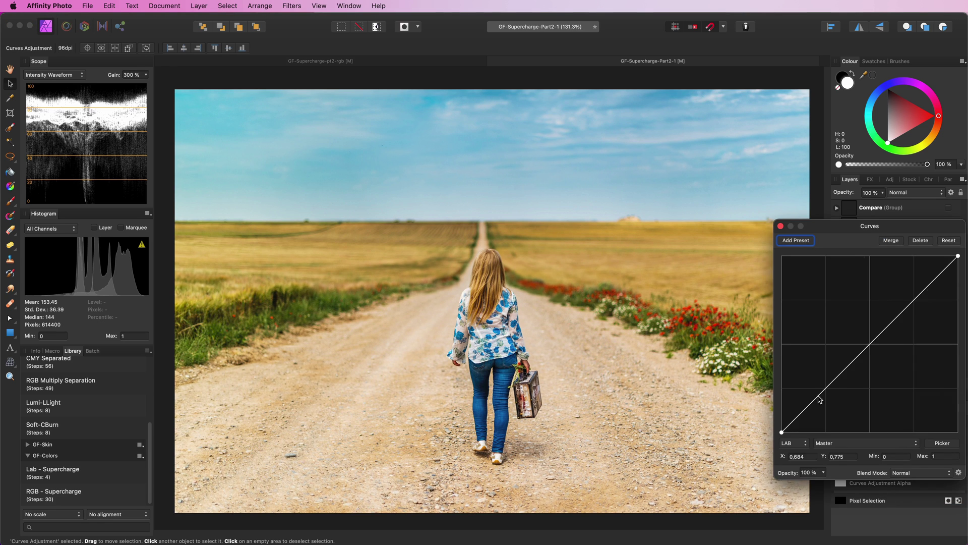
drag(821, 399, 831, 406)
drag(907, 337, 895, 300)
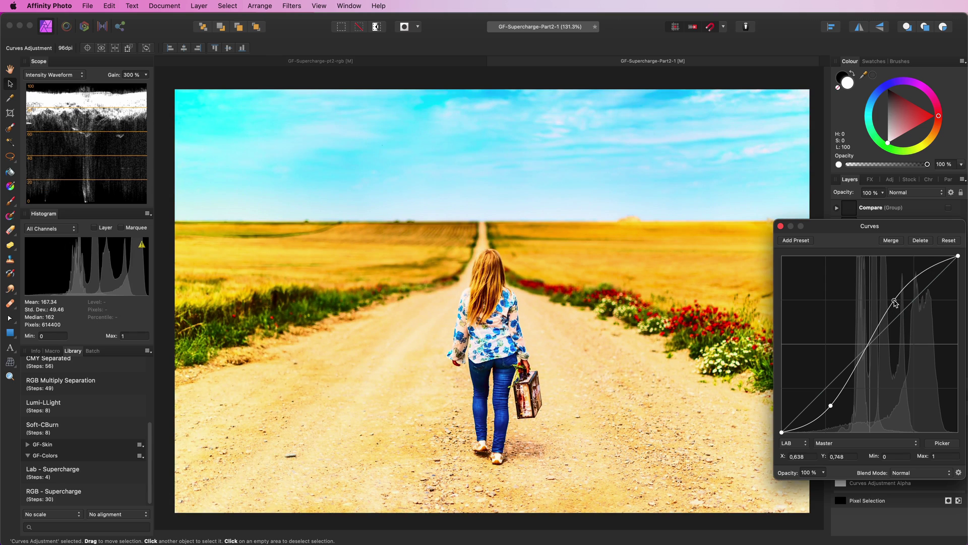
Set the Curves layer to Colour blend mode and toggle it off and on to compare.
click(905, 193)
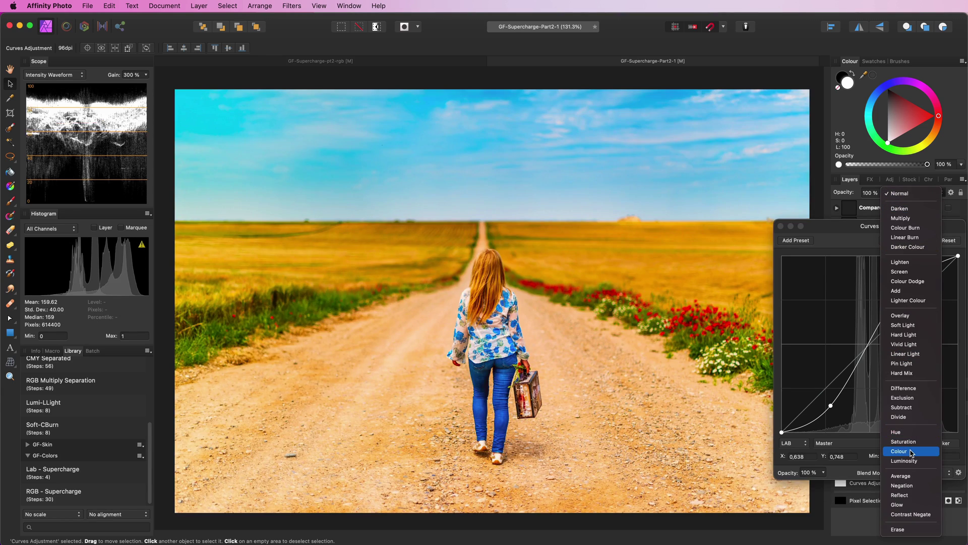
click(912, 452)
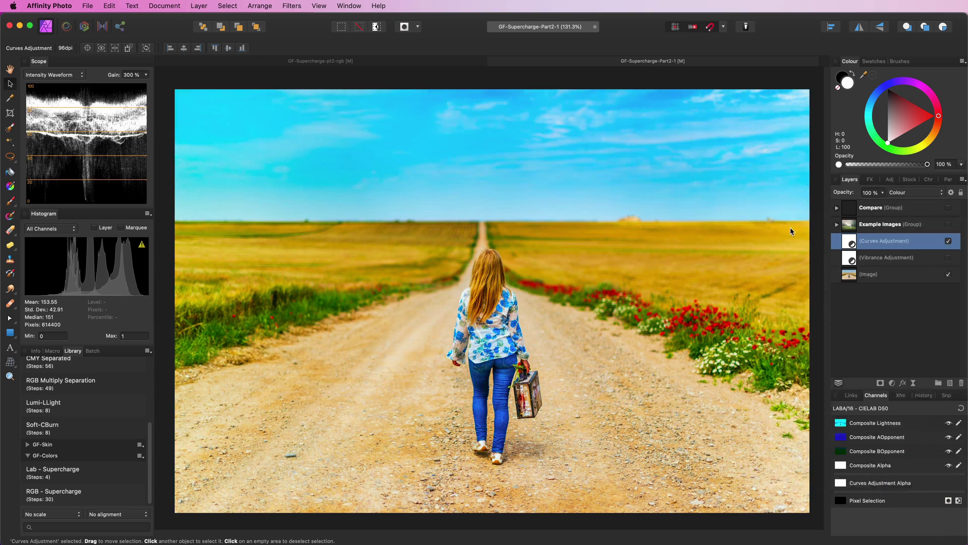
click(949, 241)
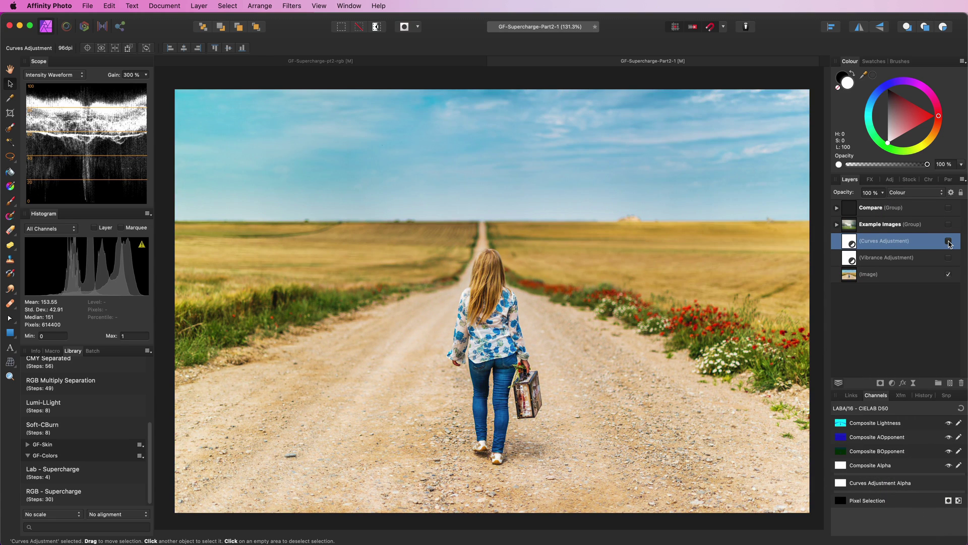
click(948, 241)
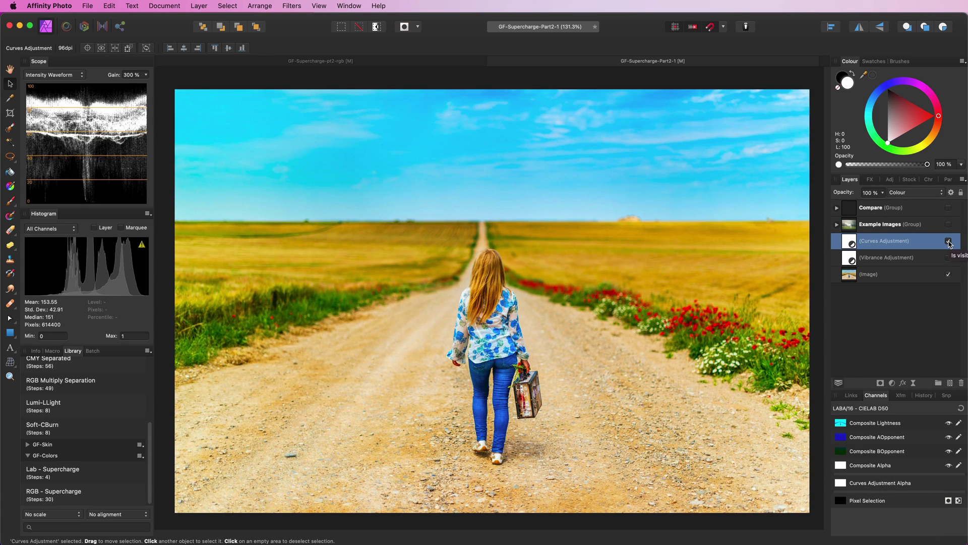
Draw rectangles over the photo's right and left halves and use them as Vibrance and Curves masks.
click(10, 333)
drag(492, 90, 808, 513)
key(v)
key(super+j)
drag(634, 355, 338, 331)
drag(851, 292, 852, 291)
drag(874, 240, 884, 251)
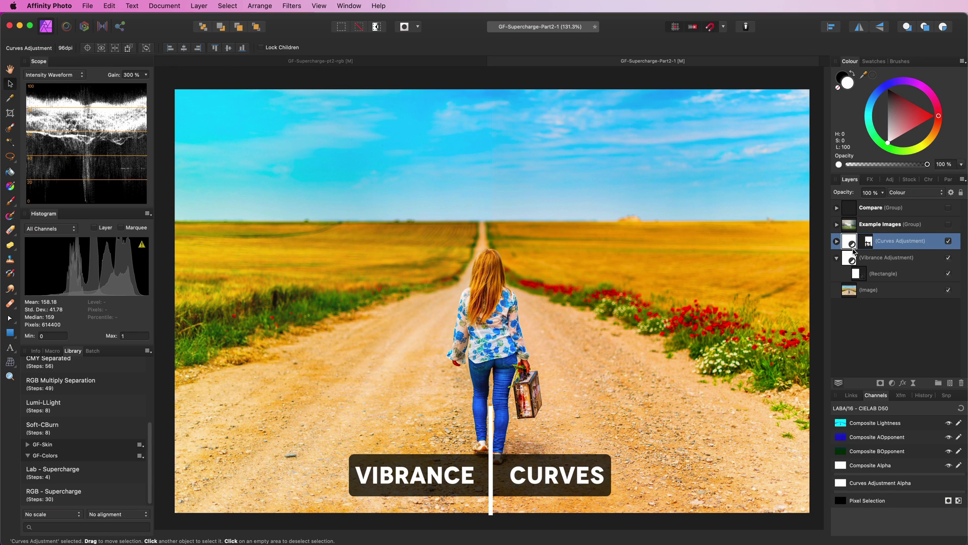
Move the Example Images group above the photo, show it, and reveal the snowy sunset and bird images.
drag(851, 226, 882, 276)
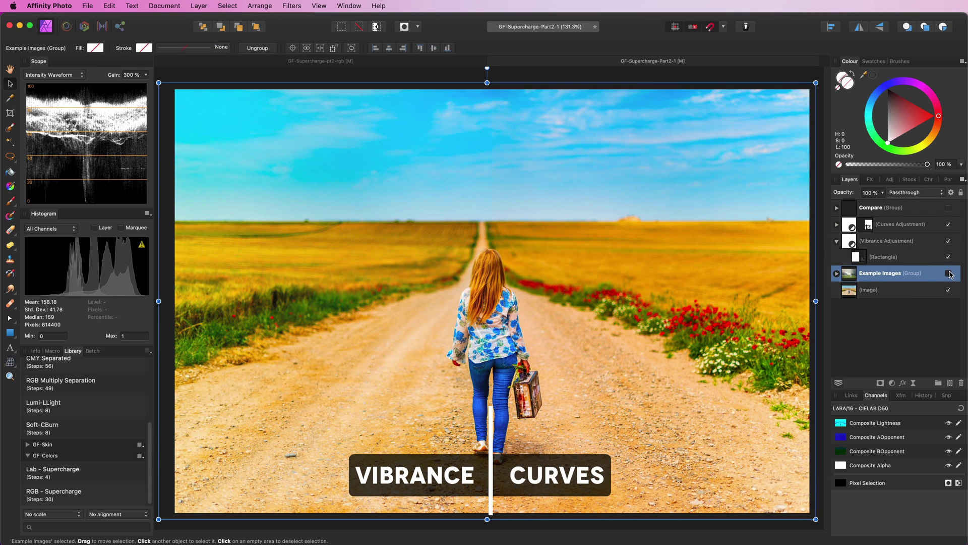
click(948, 272)
click(837, 273)
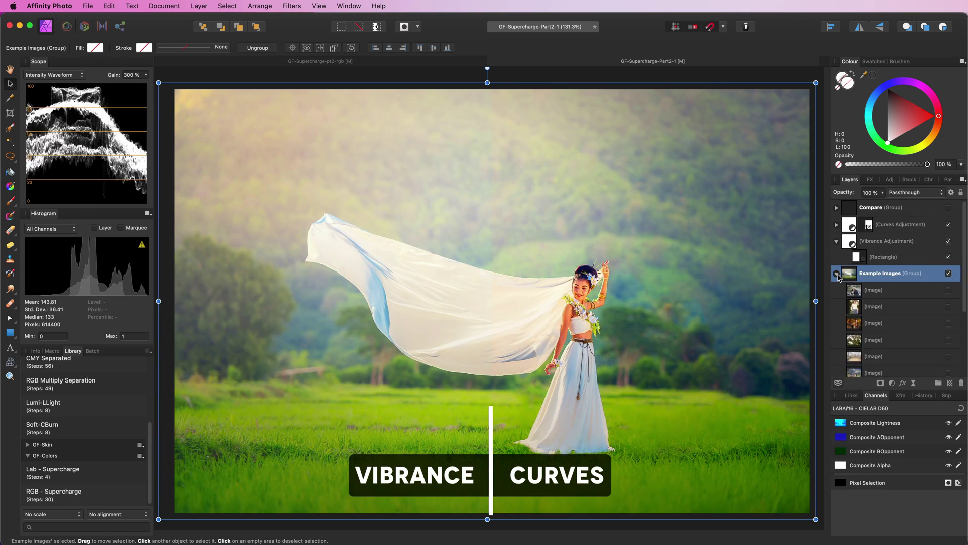
scroll(887, 330, down, 3)
click(948, 353)
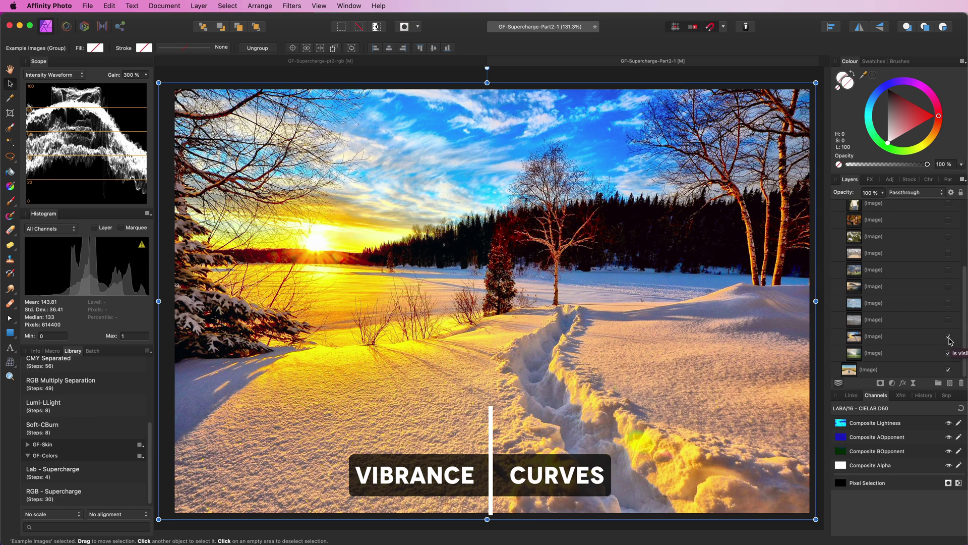
click(948, 336)
scroll(949, 302, up, 3)
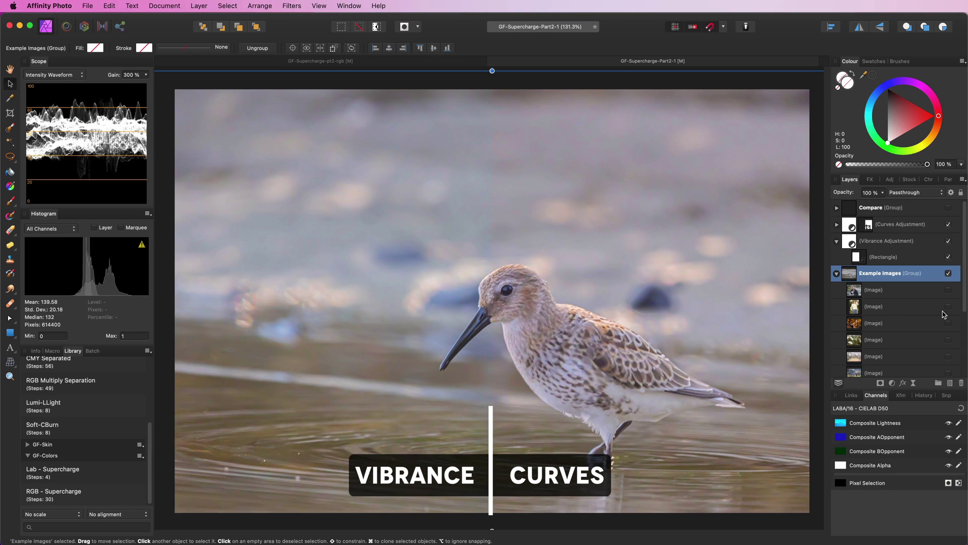
Show the Vibrance adjustment over the seagulls example image and toggle it to compare.
click(949, 241)
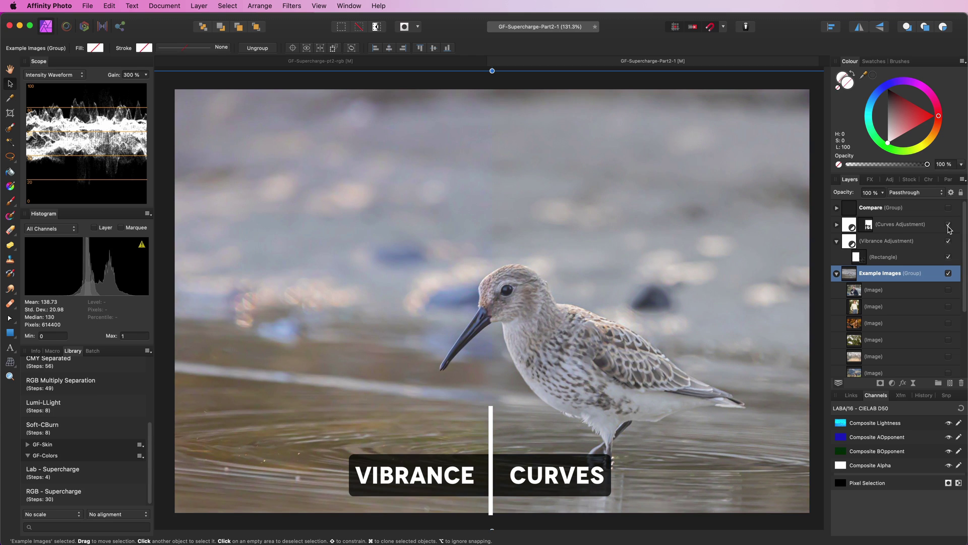
click(948, 306)
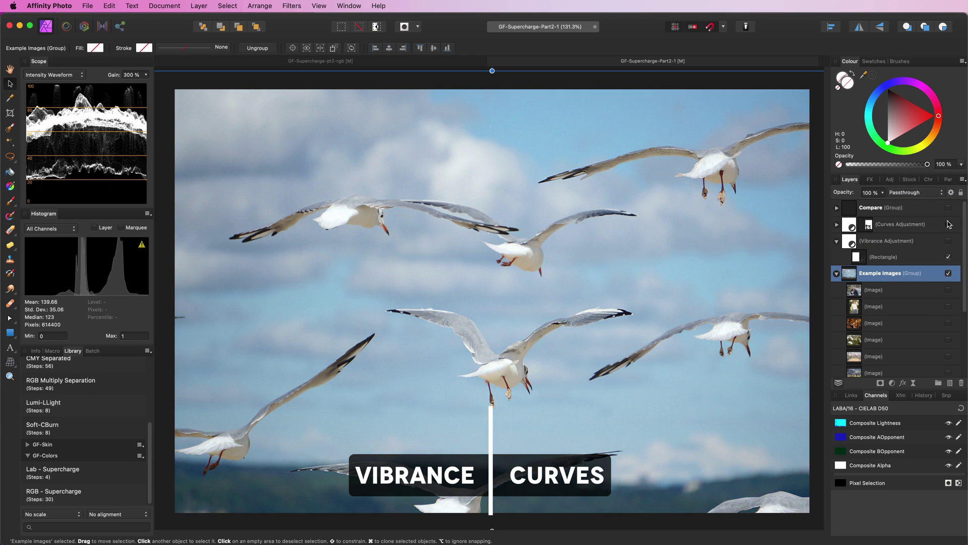
click(947, 236)
click(949, 240)
scroll(941, 285, down, 2)
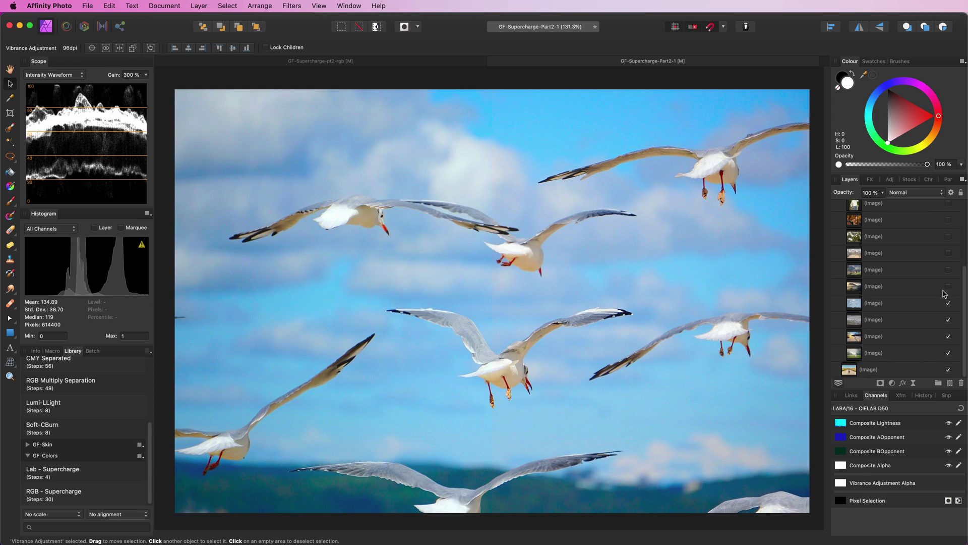
scroll(938, 285, up, 2)
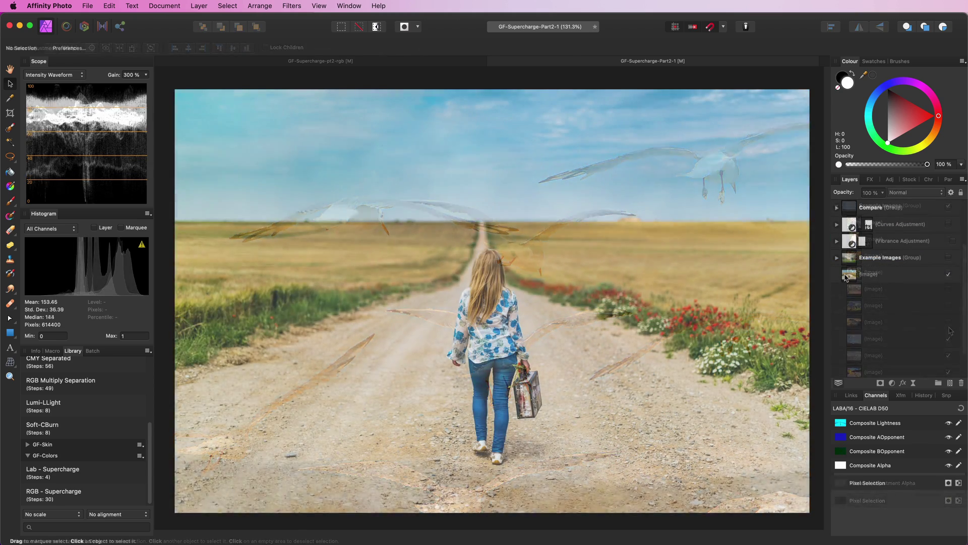
Add a Procedural Texture live filter to the photo with the pasted L, LA, LB equation.
click(846, 277)
click(913, 383)
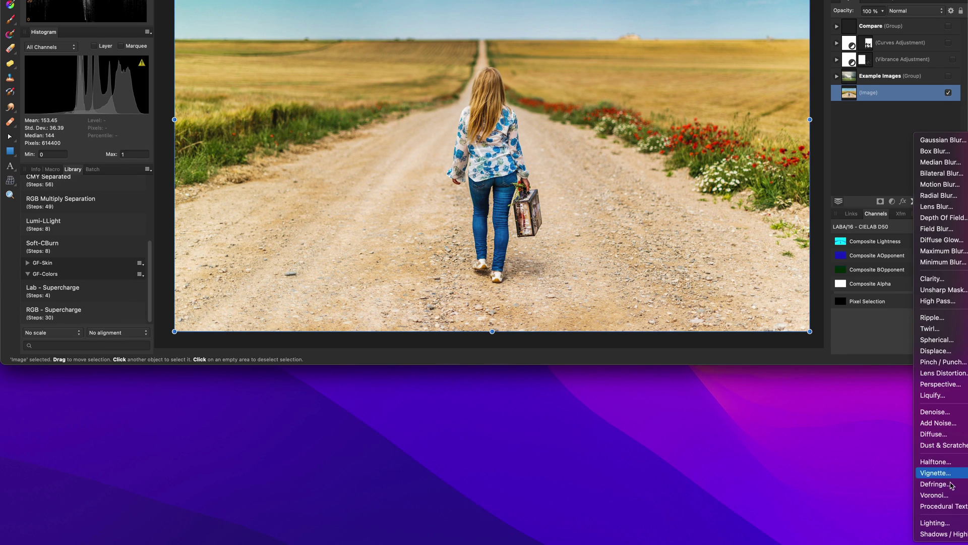
click(941, 505)
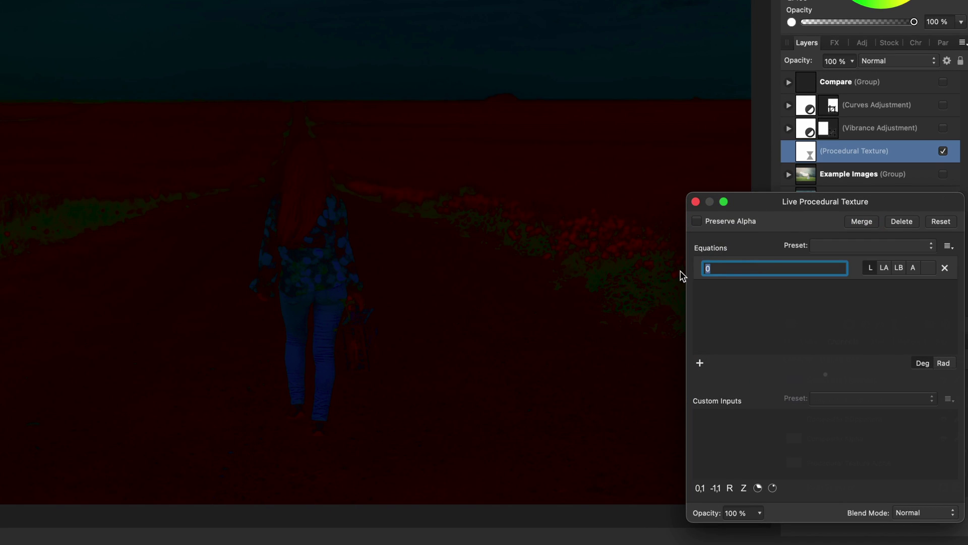
text((L/2+((LA+LB)/2)))
key(Return)
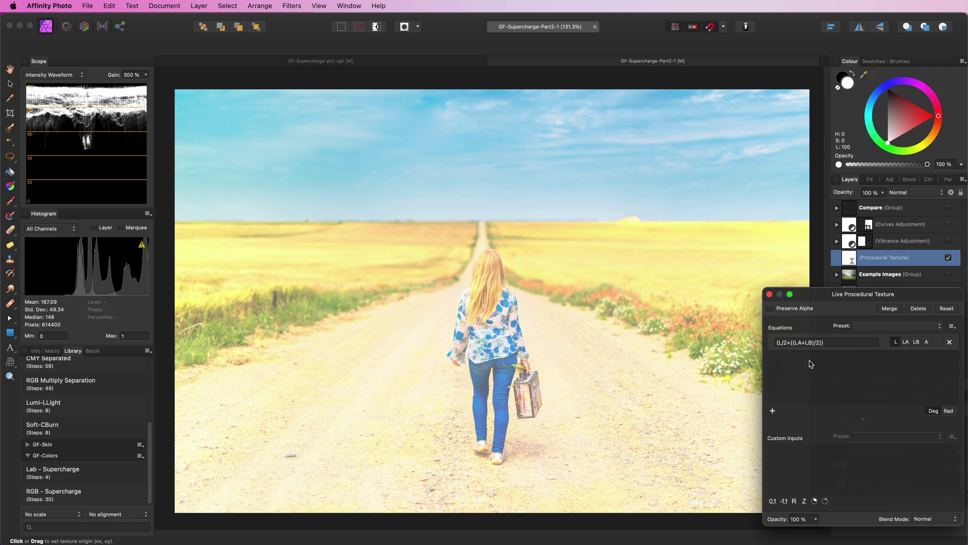
Change the equation to (a*2)*(L/2+((LA+LB)/2)), add a 0–1 input a, and lower it.
click(832, 339)
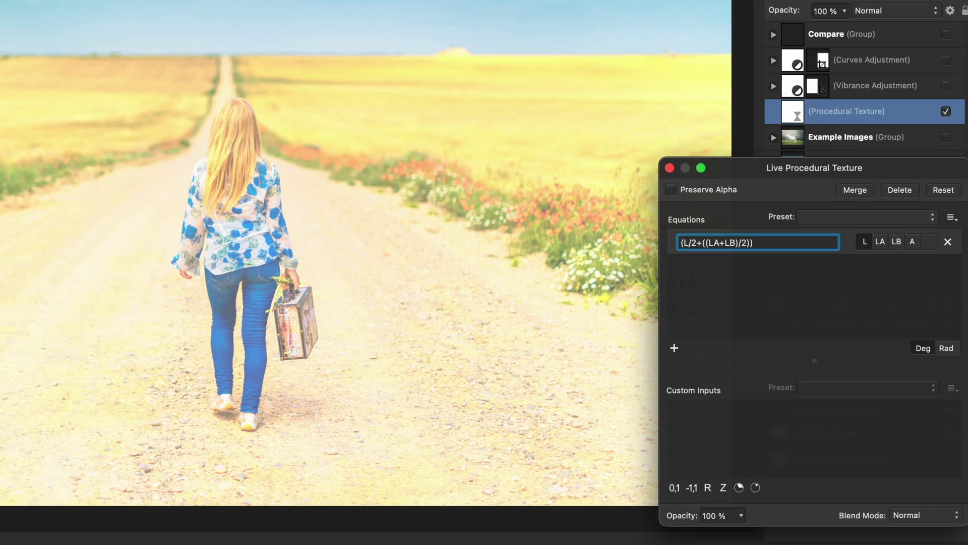
text((a)
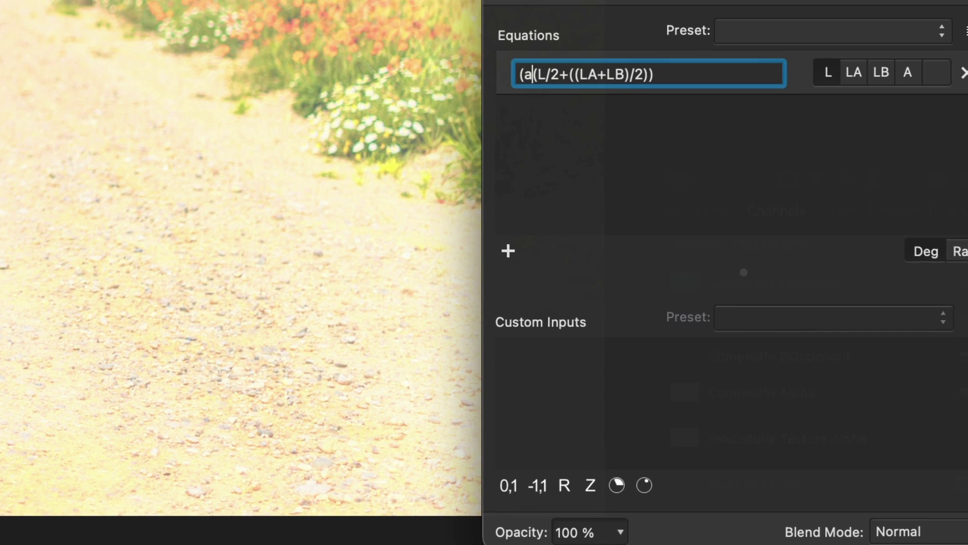
text(*)
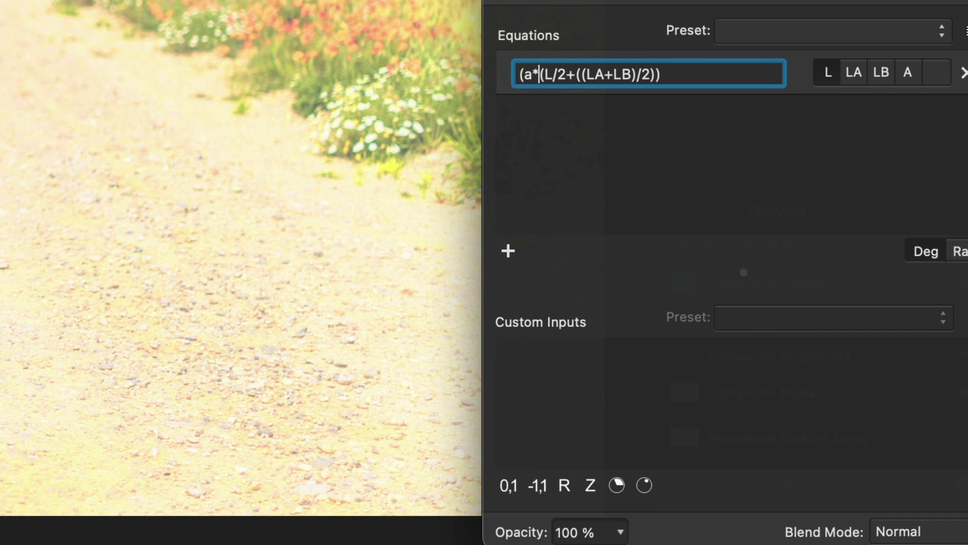
text(2)*)
key(Return)
click(508, 486)
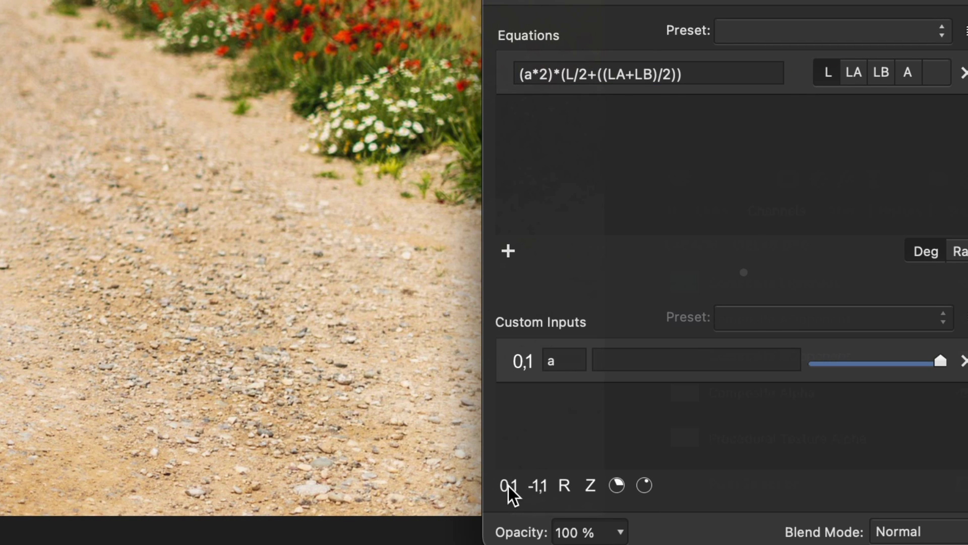
drag(927, 362, 871, 373)
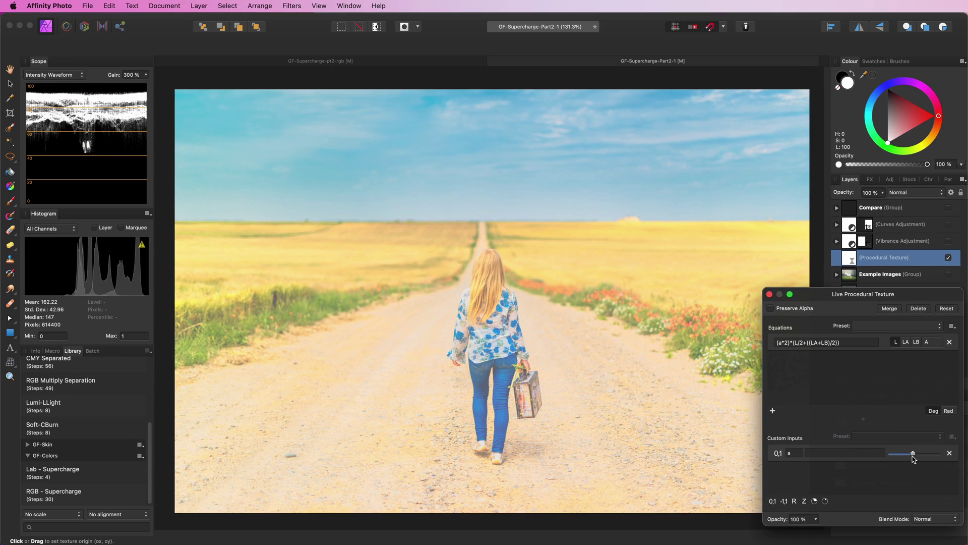
Set the Procedural Texture layer to Multiply blend mode, then hide it.
click(769, 294)
click(912, 194)
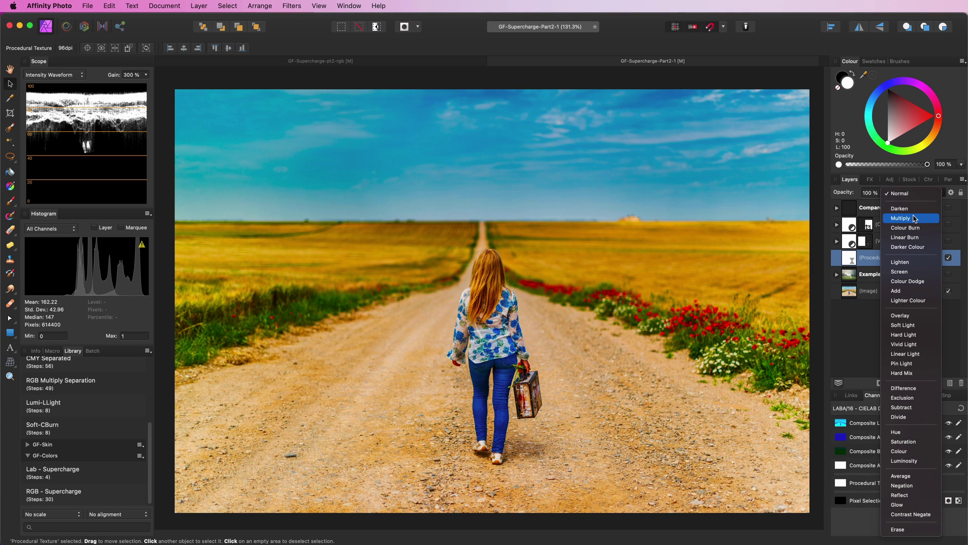
click(915, 219)
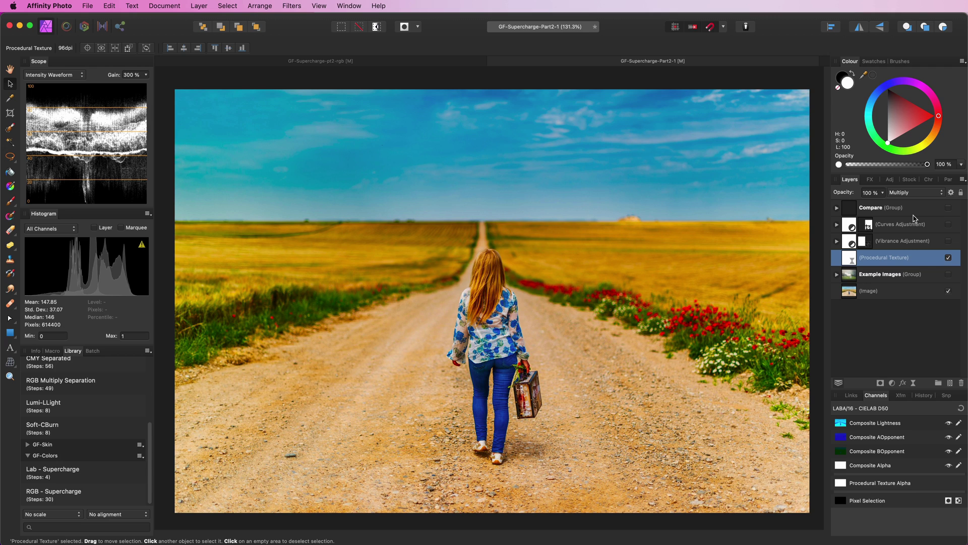
click(948, 257)
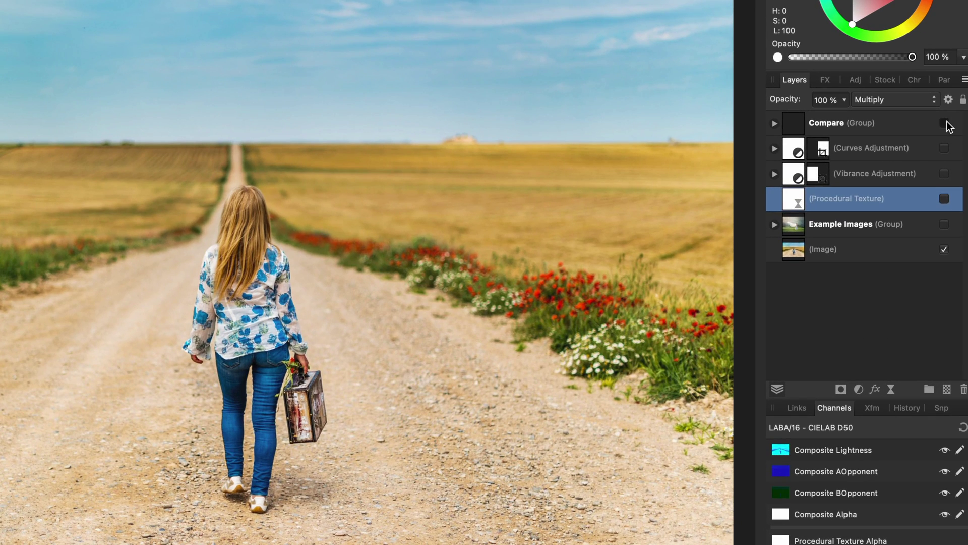
Turn on the Compare group and show its Curves and procedural texture layers.
click(944, 122)
click(774, 124)
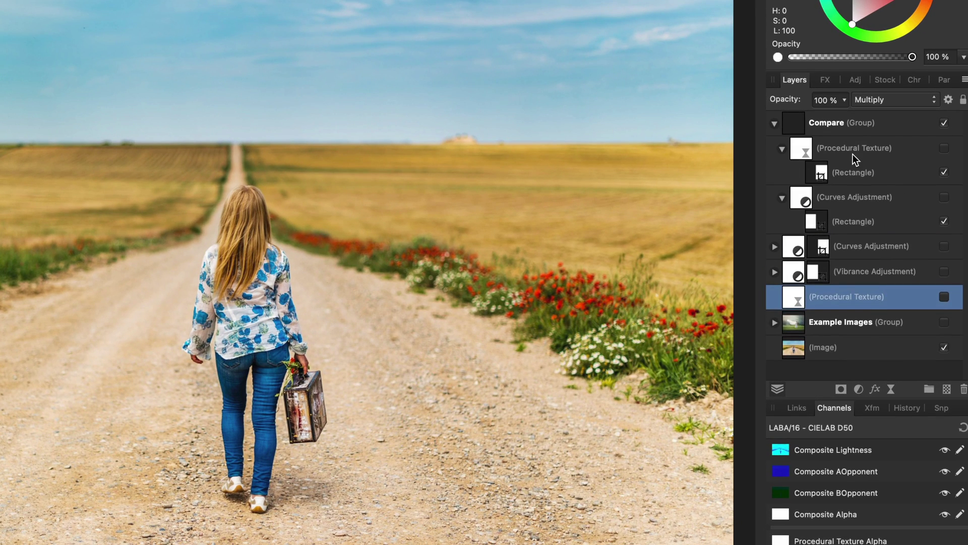
click(949, 204)
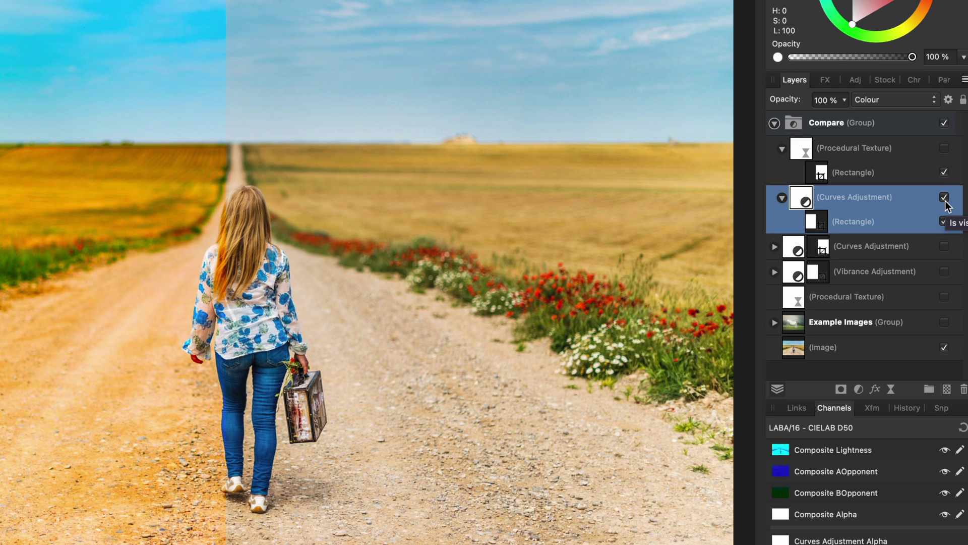
click(945, 149)
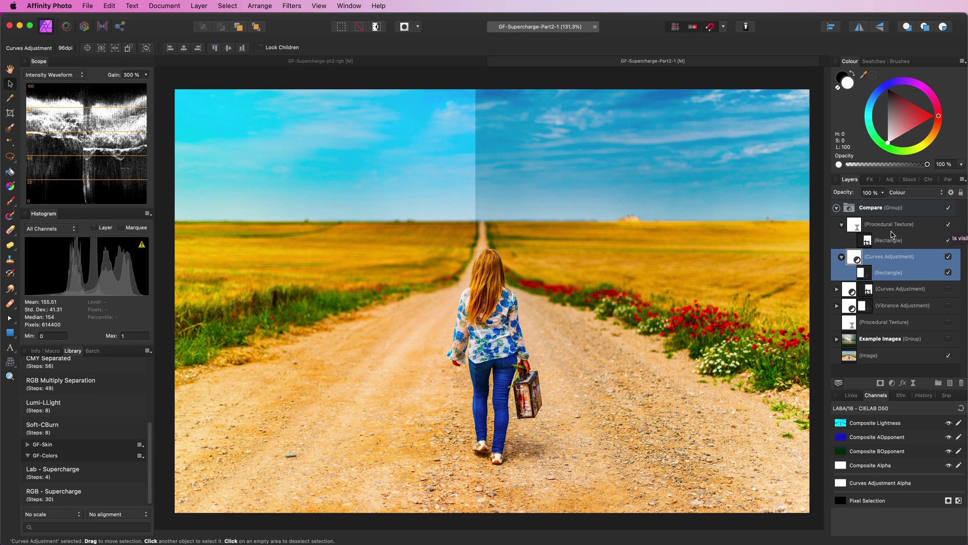
Raise the Compare procedural texture's input 'a' to its maximum.
double_click(855, 225)
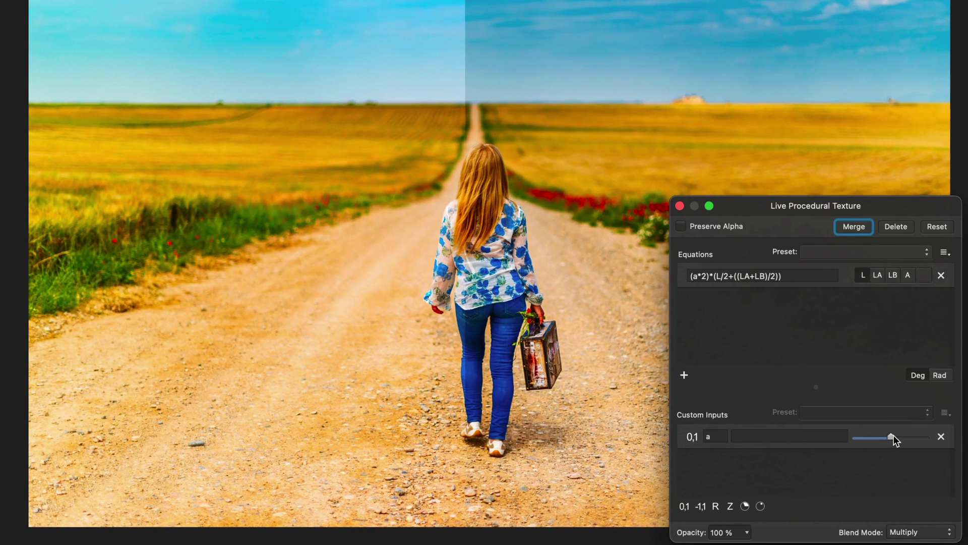
drag(769, 450, 792, 450)
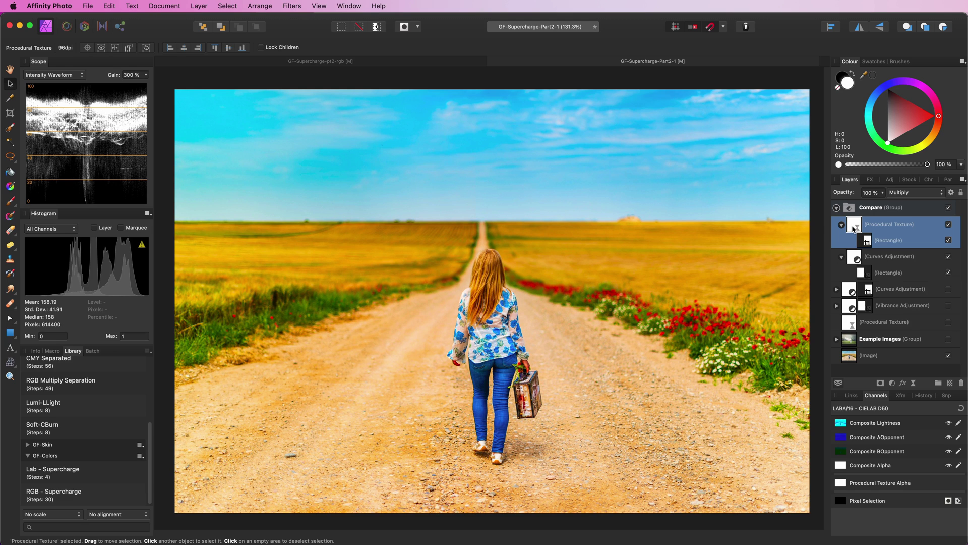
Push the Compare texture's 'a' amount higher and move its settings panel aside.
double_click(853, 229)
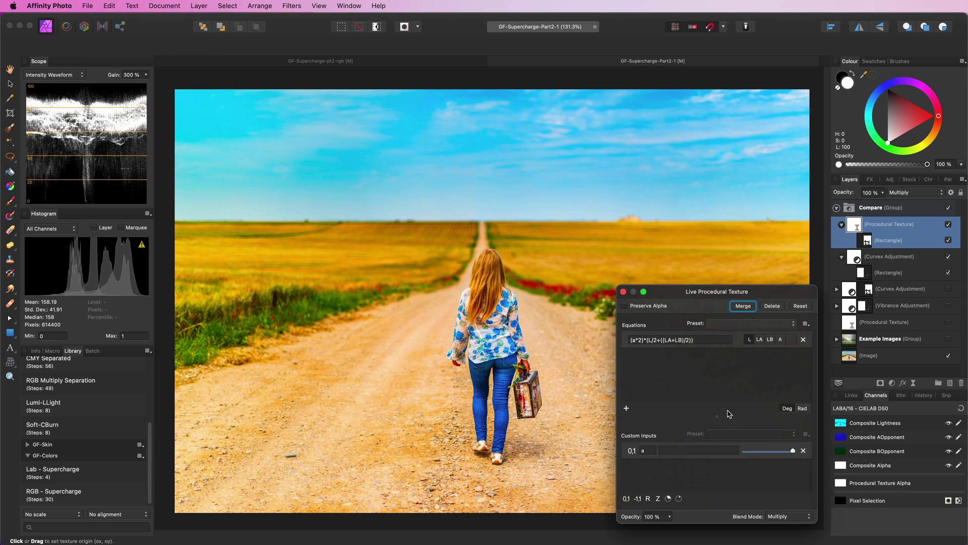
mouse_move(743, 450)
mouse_down()
mouse_move(793, 453)
mouse_move(753, 455)
mouse_up()
drag(723, 294, 865, 296)
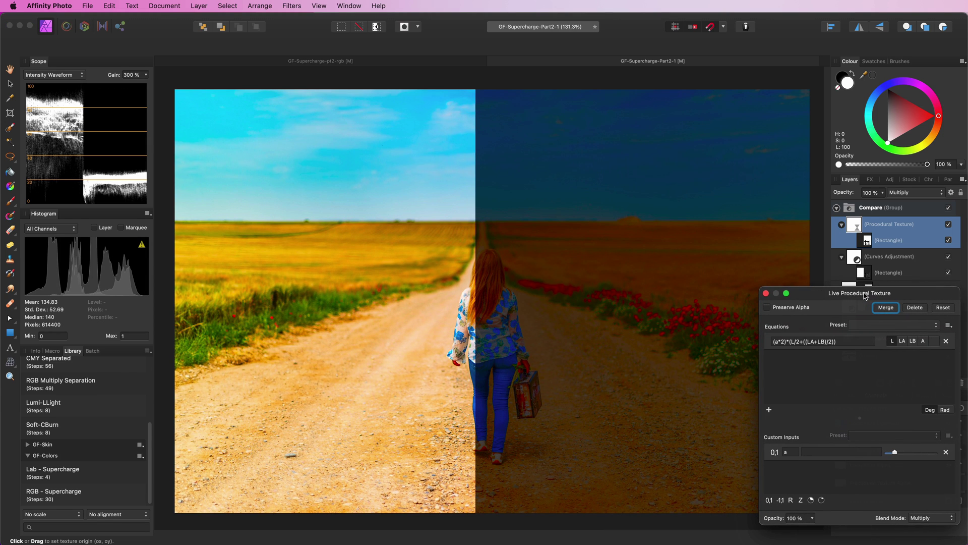
Try the Subtract blend mode with a tuned 'a' amount, then revert to Multiply and close.
click(902, 194)
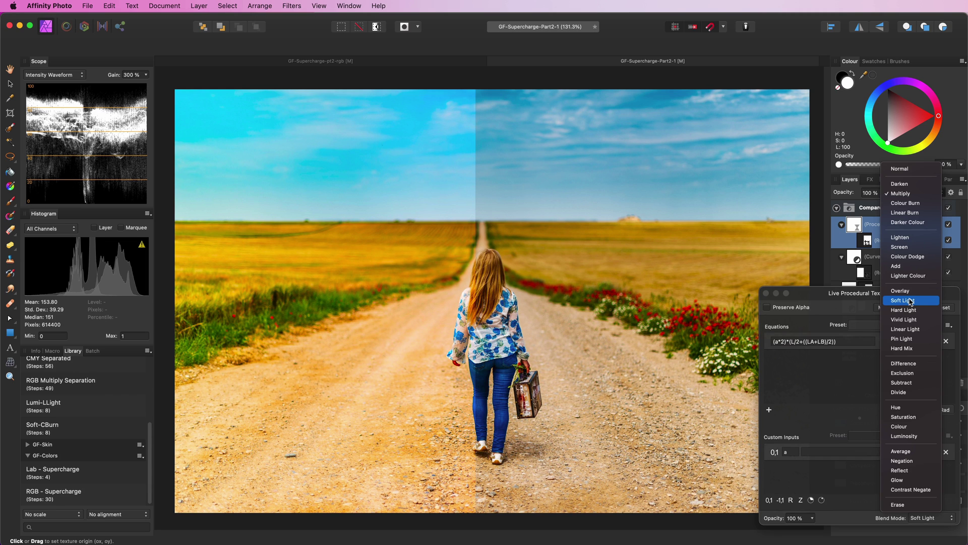
click(914, 382)
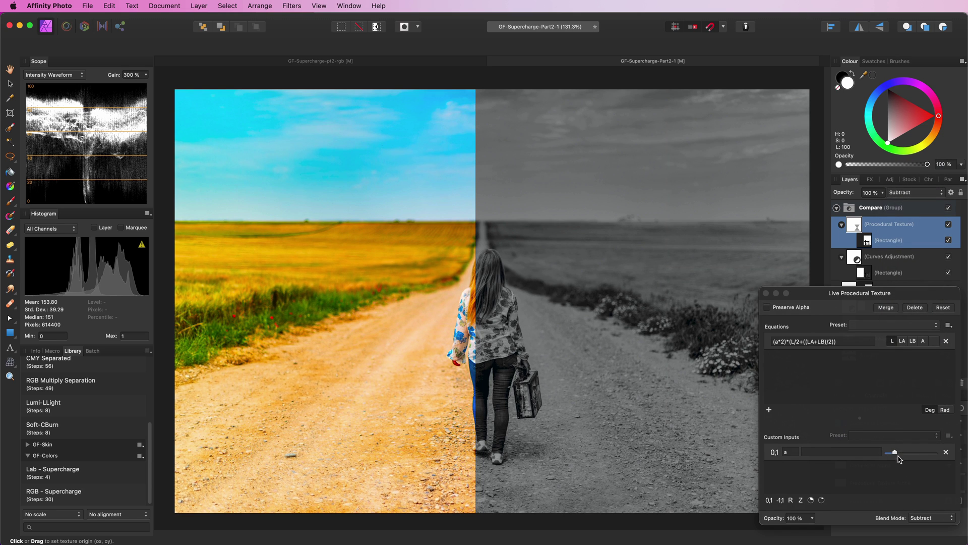
mouse_move(895, 454)
mouse_down()
mouse_move(881, 457)
mouse_move(891, 457)
mouse_up()
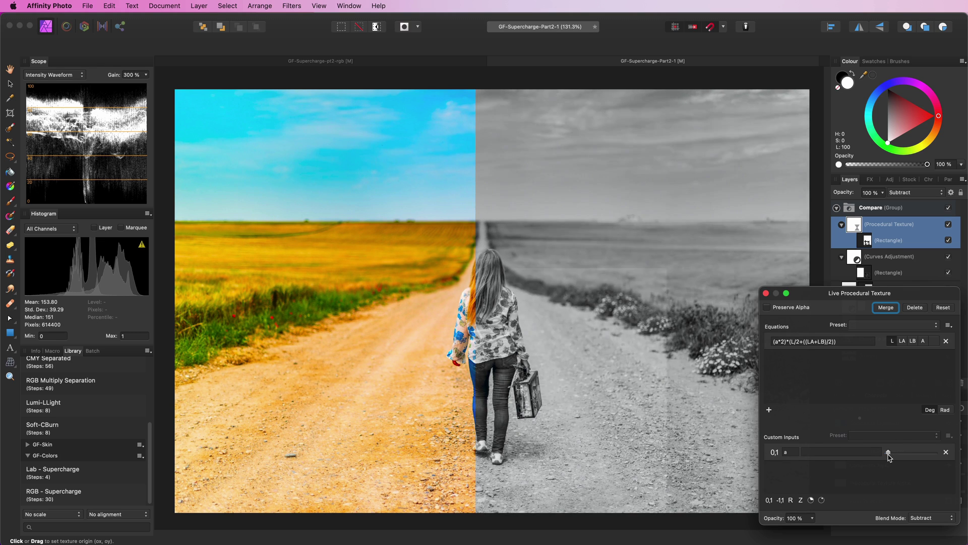
drag(889, 456, 913, 455)
click(912, 192)
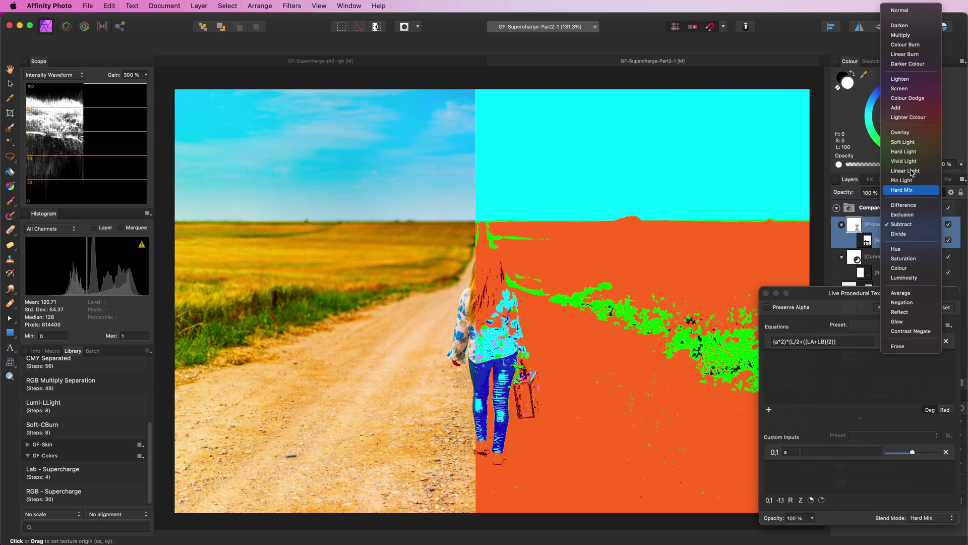
click(905, 36)
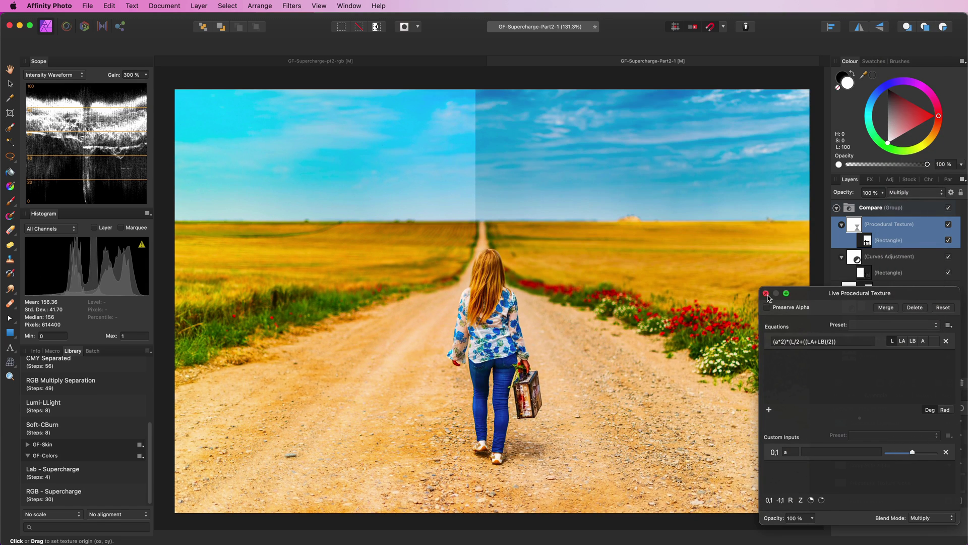
click(766, 294)
Hide the Curves comparison, collapse Compare, and show the snow scene and bird example photos.
click(948, 256)
click(836, 208)
click(836, 274)
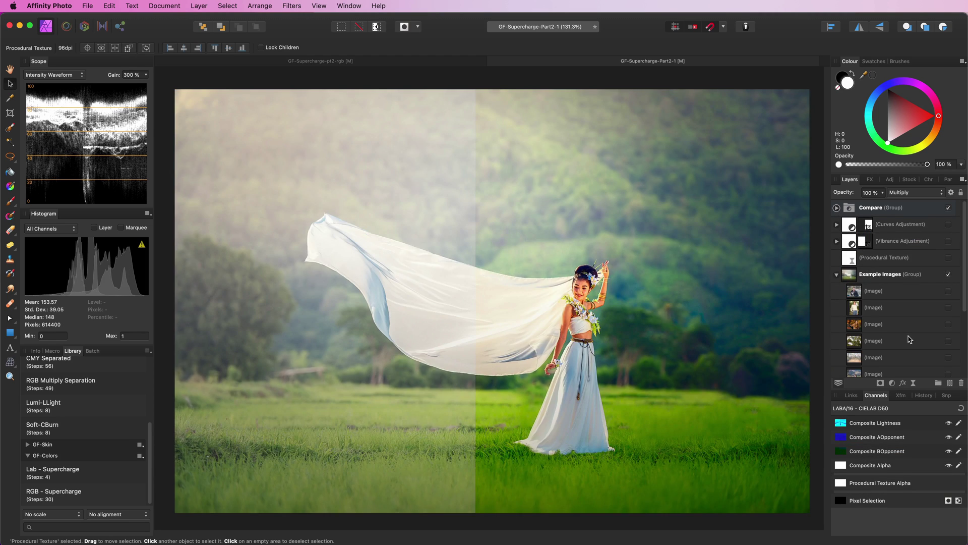
scroll(908, 341, down, 5)
click(944, 338)
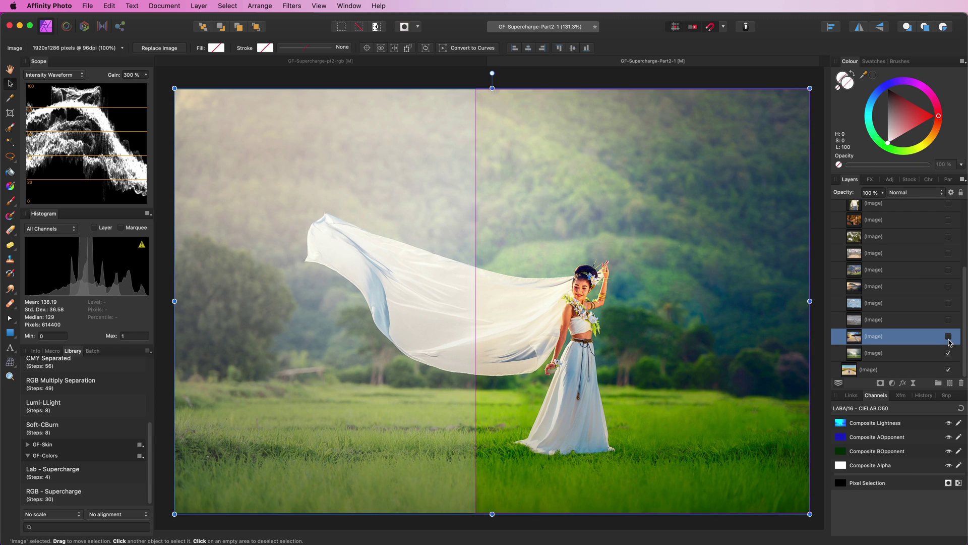
click(949, 336)
click(949, 320)
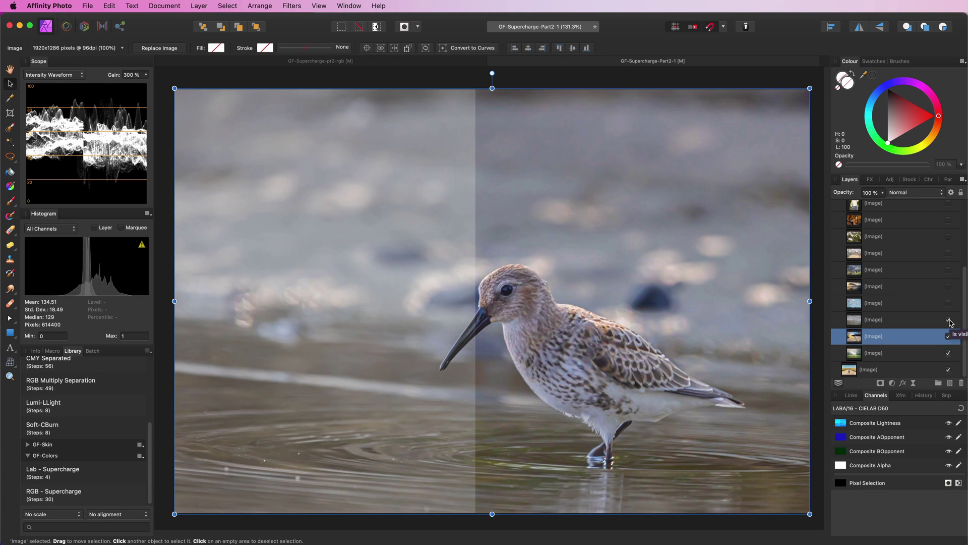
scroll(938, 283, up, 5)
Toggle the Compare split view, then show the seagulls, misty mountain forest and kangaroo photos.
click(949, 208)
click(948, 208)
scroll(950, 252, down, 5)
click(949, 302)
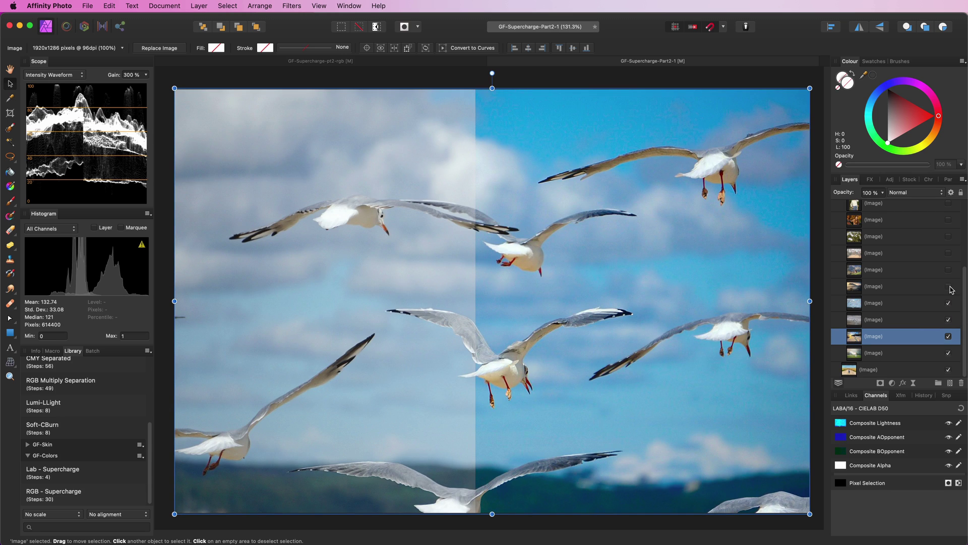
click(949, 286)
click(949, 271)
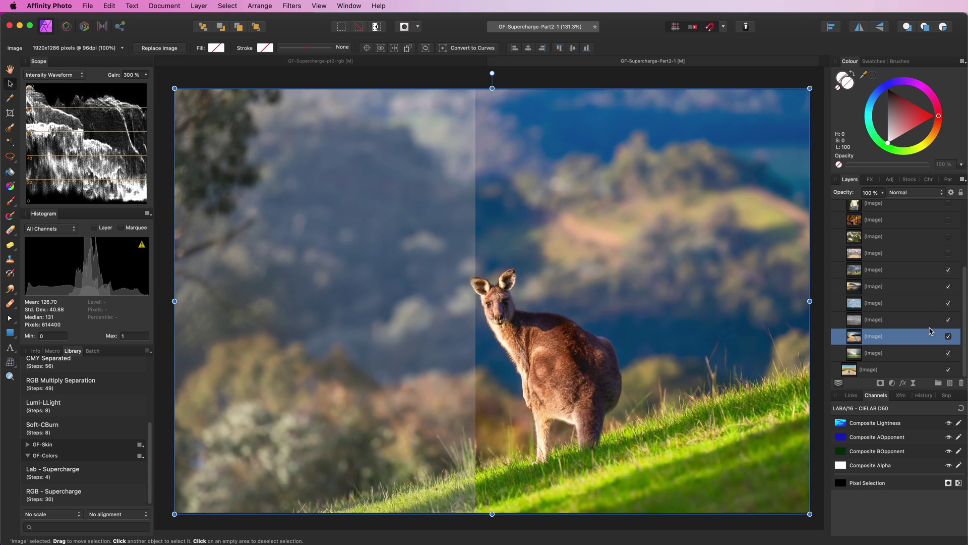
scroll(948, 275, up, 2)
Show the red-budded branches, white crocuses, laughing woman, and palm-leaf portrait photos in turn.
click(948, 280)
scroll(946, 288, up, 2)
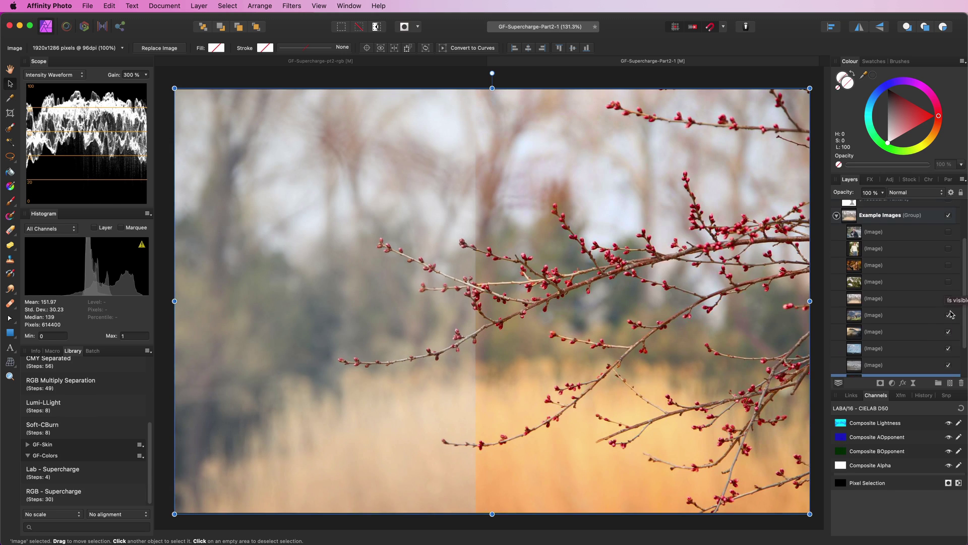
click(949, 294)
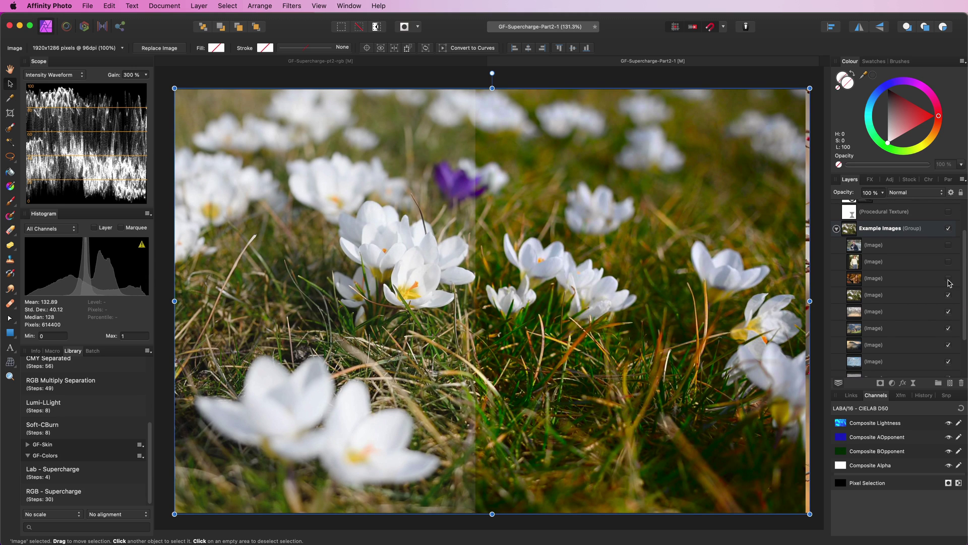
click(948, 278)
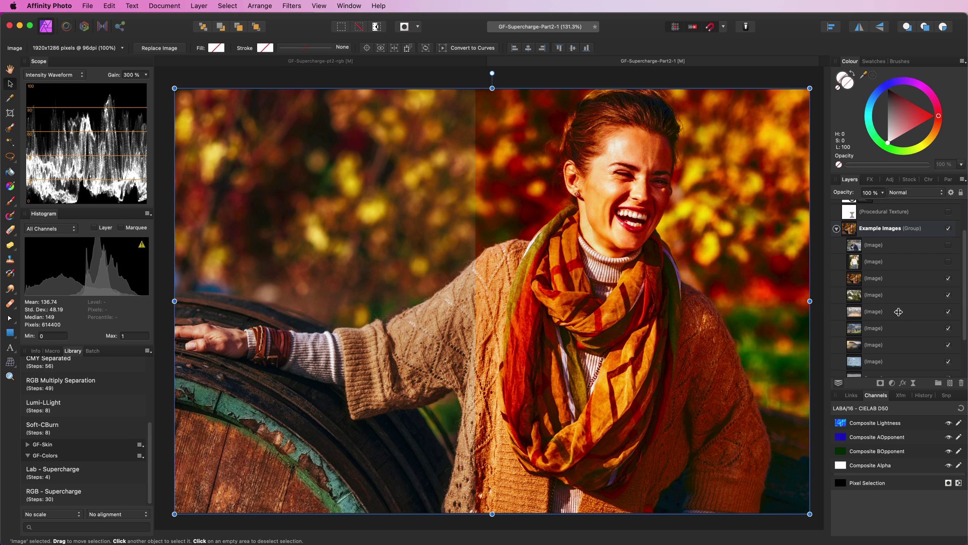
scroll(929, 328, up, 1)
scroll(930, 328, up, 1)
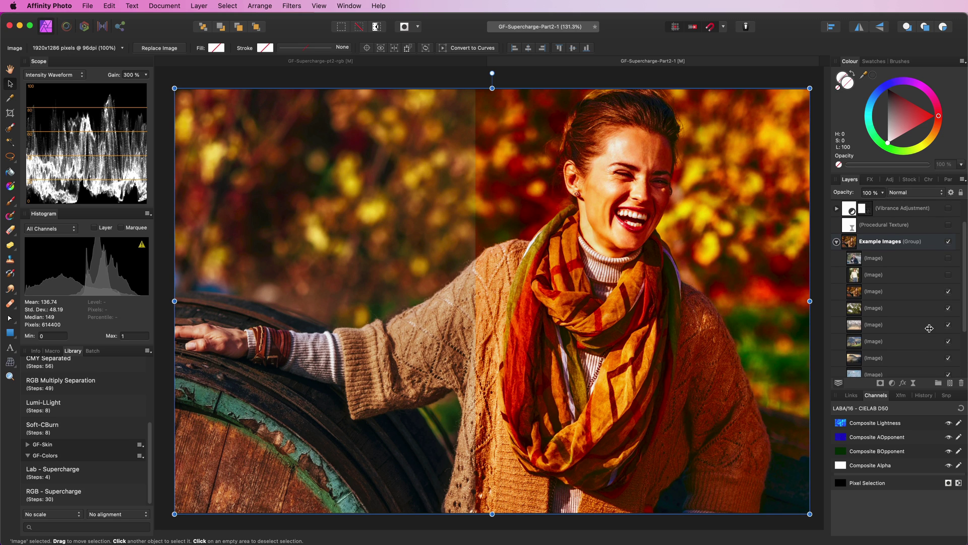
click(950, 275)
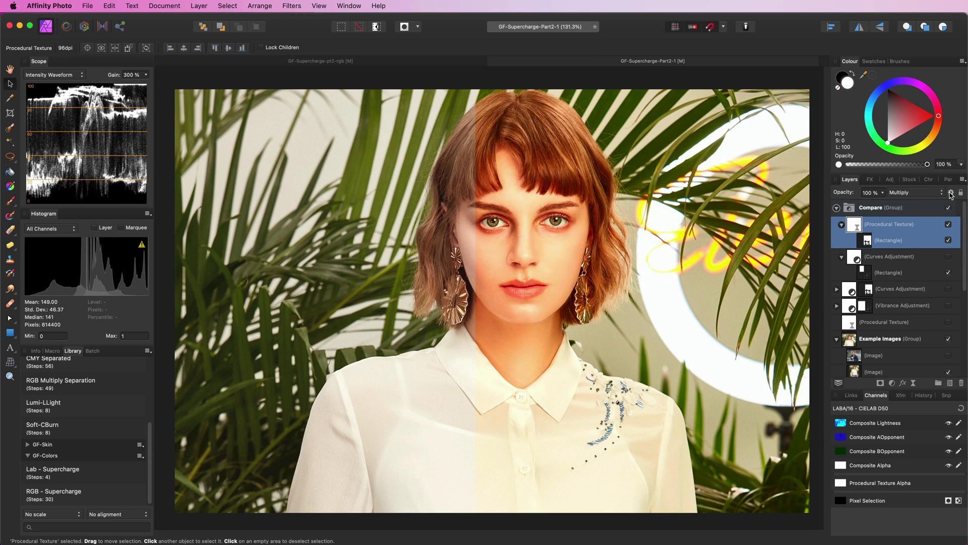
Make the texture's underlying blend range a rising diagonal and preview it on the man-with-coffee photo.
click(951, 193)
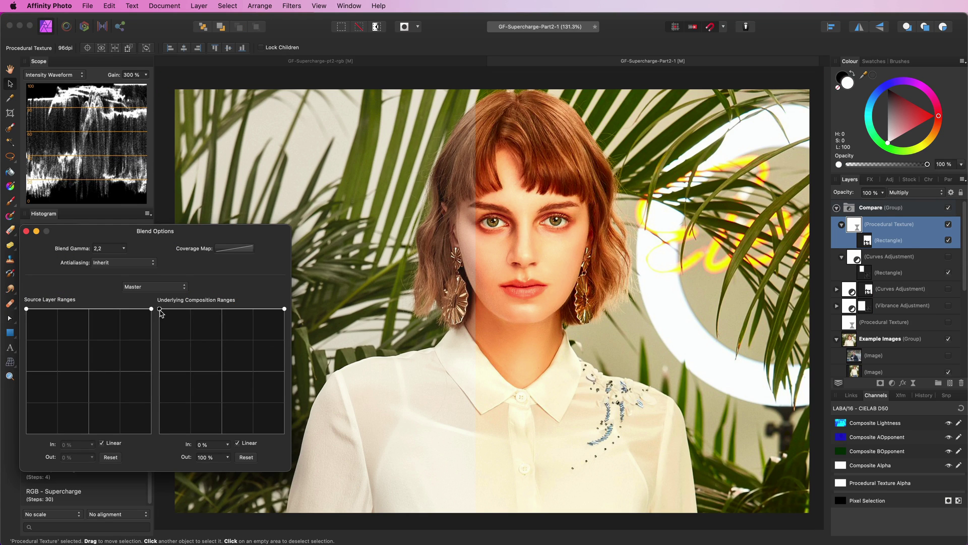
drag(161, 313, 151, 474)
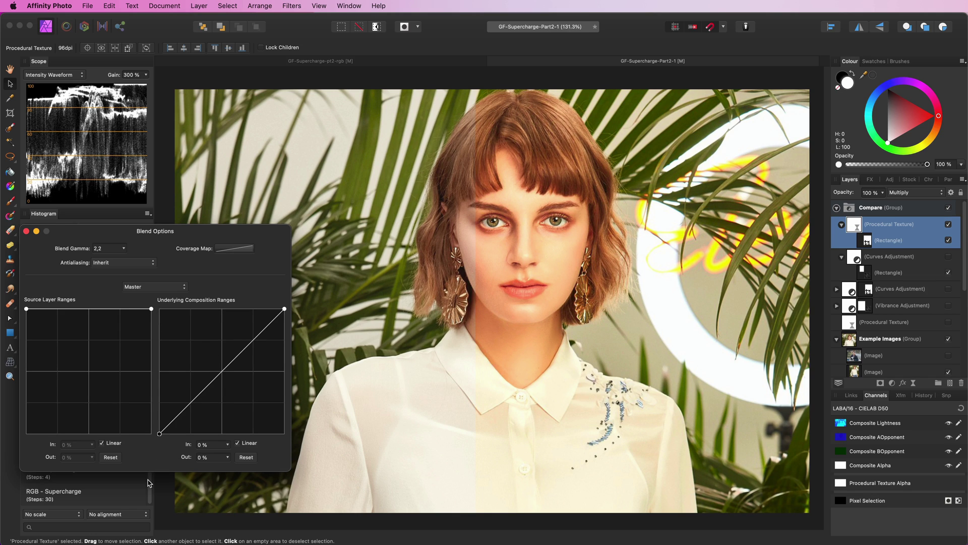
click(948, 208)
click(948, 207)
scroll(956, 222, down, 2)
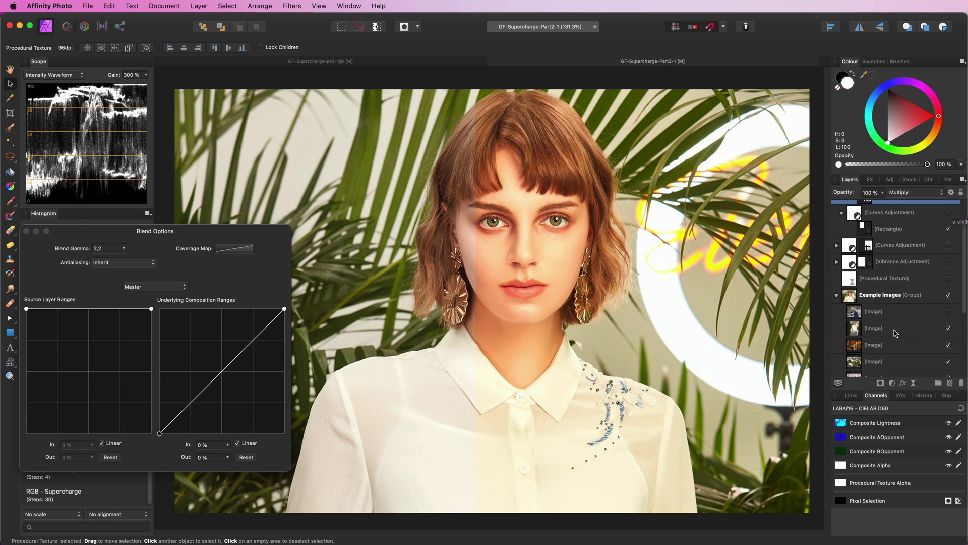
click(949, 311)
scroll(951, 302, up, 2)
Toggle the Compare effects and procedural texture to compare before and after.
click(949, 207)
click(948, 208)
click(907, 355)
click(914, 228)
click(949, 224)
click(949, 224)
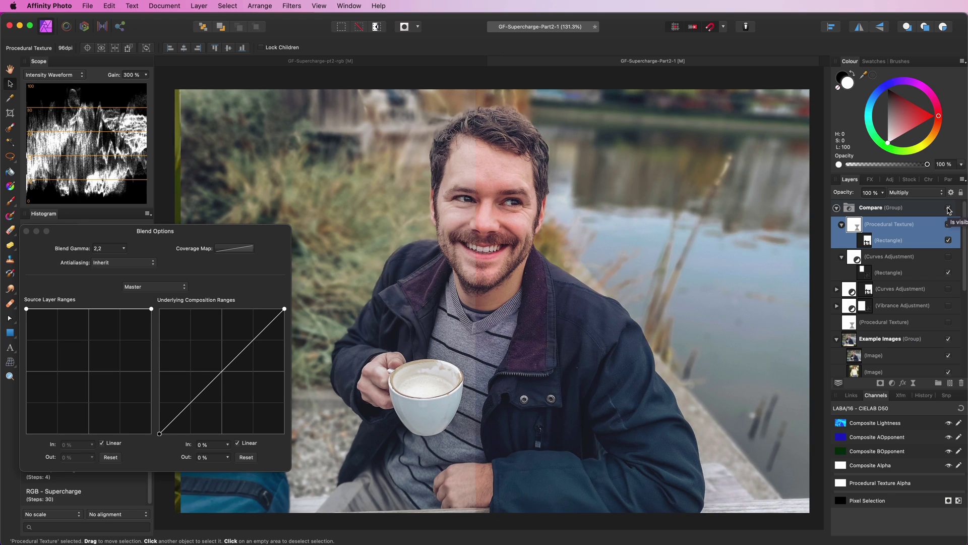
click(948, 241)
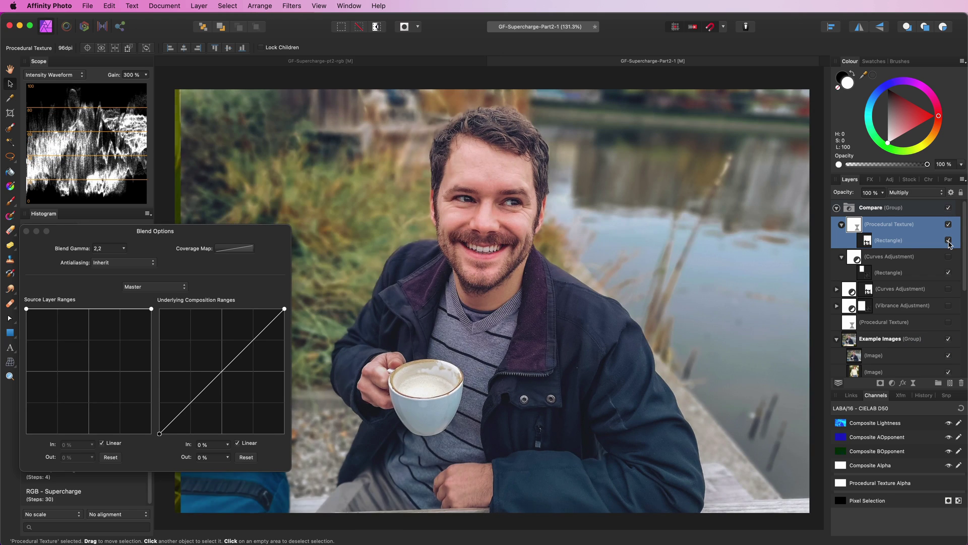
Reset the underlying blend ranges and switch to the GF-Supercharge-pt2-rgb document.
click(246, 457)
click(26, 231)
click(403, 61)
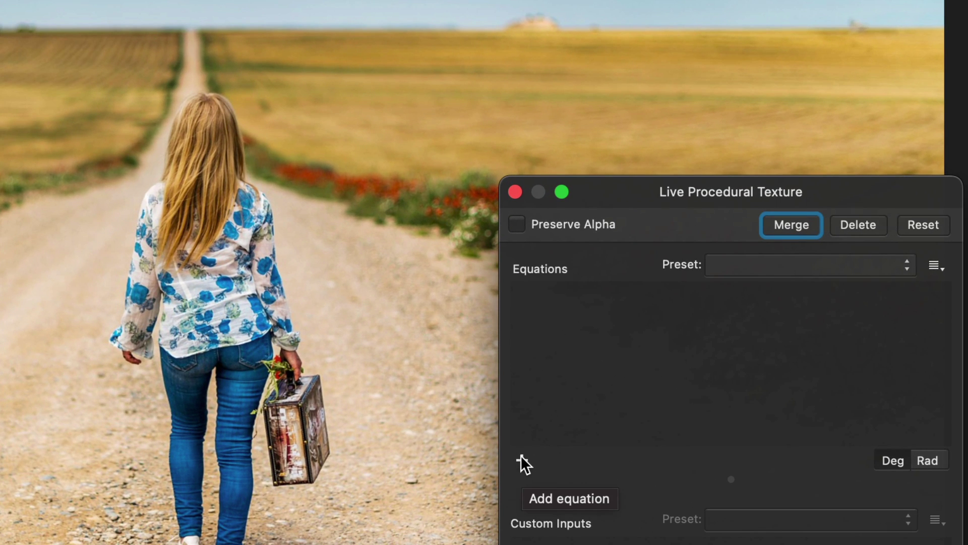
Add an equation to the procedural texture, then shape an S-curve in LAB Curves.
click(521, 458)
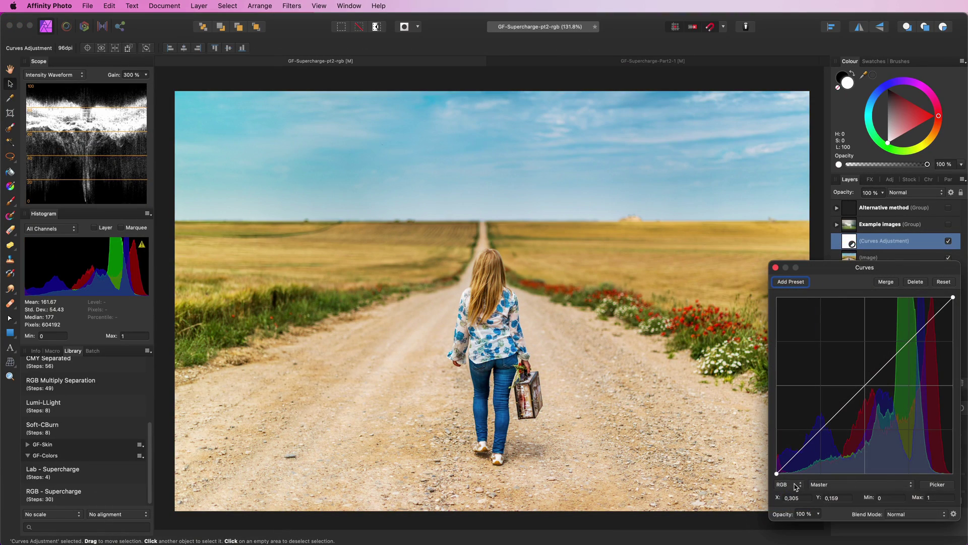
click(796, 487)
click(785, 501)
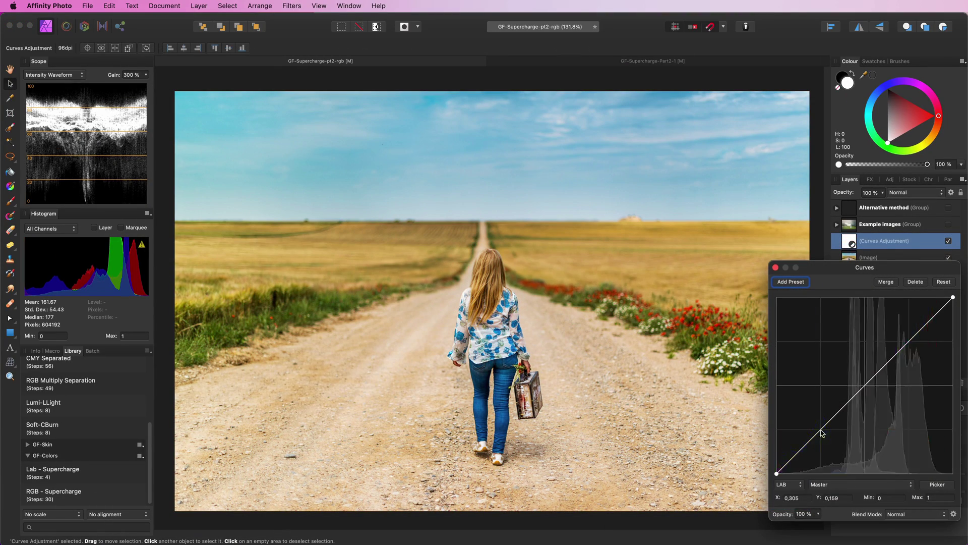
drag(825, 427, 828, 441)
drag(888, 373, 887, 344)
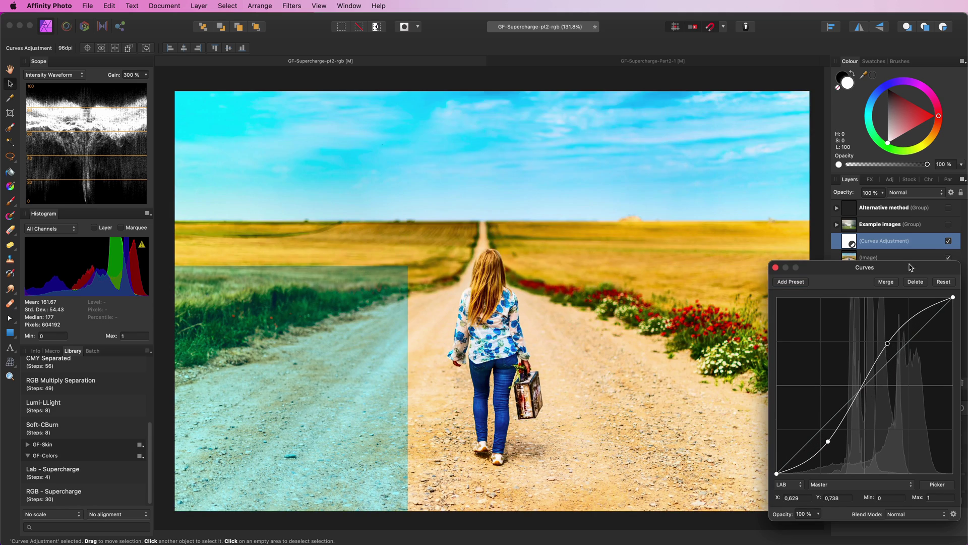
Set the Curves adjustment to Colour blend mode, hide it, and select the Image layer.
click(916, 192)
click(912, 452)
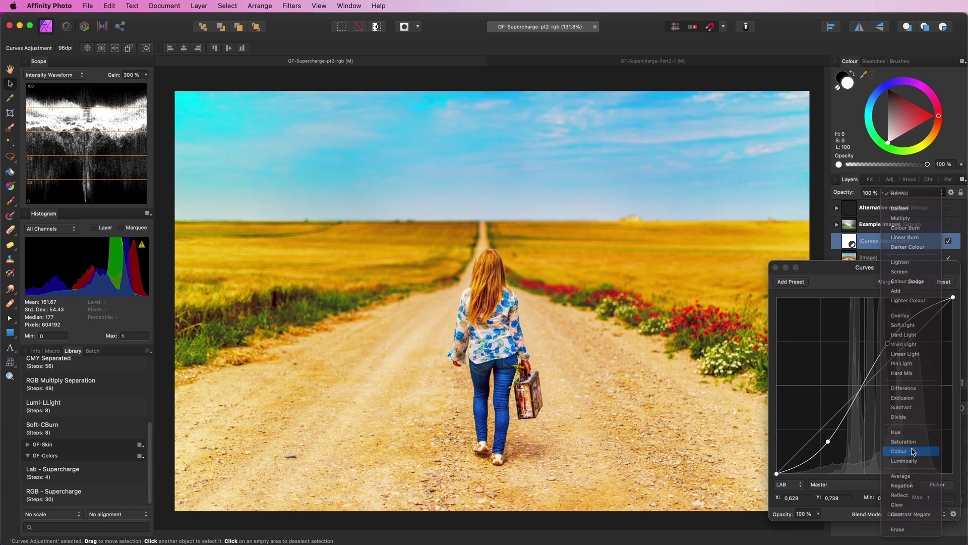
click(945, 248)
click(949, 241)
click(882, 257)
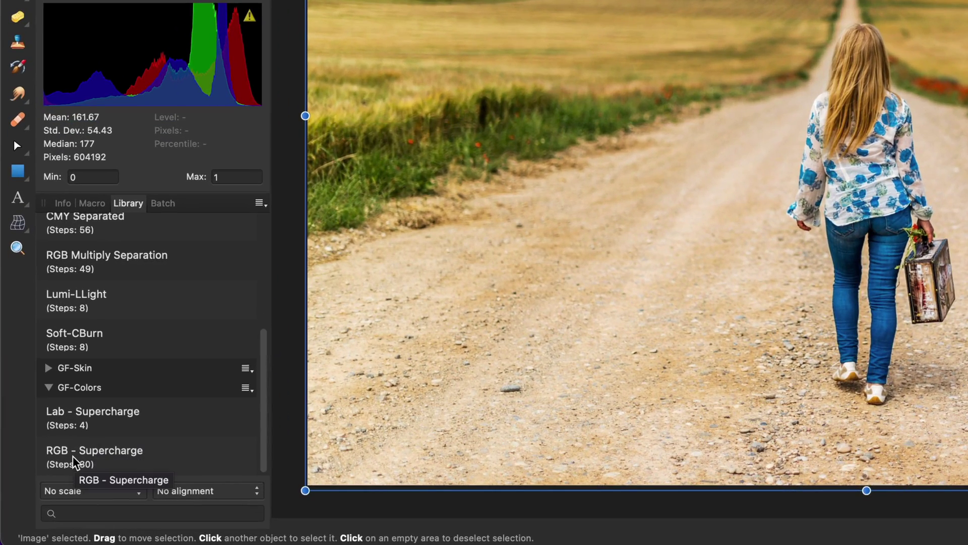
Apply the RGB - Supercharge macro and move its group above Example images.
click(41, 498)
key(h)
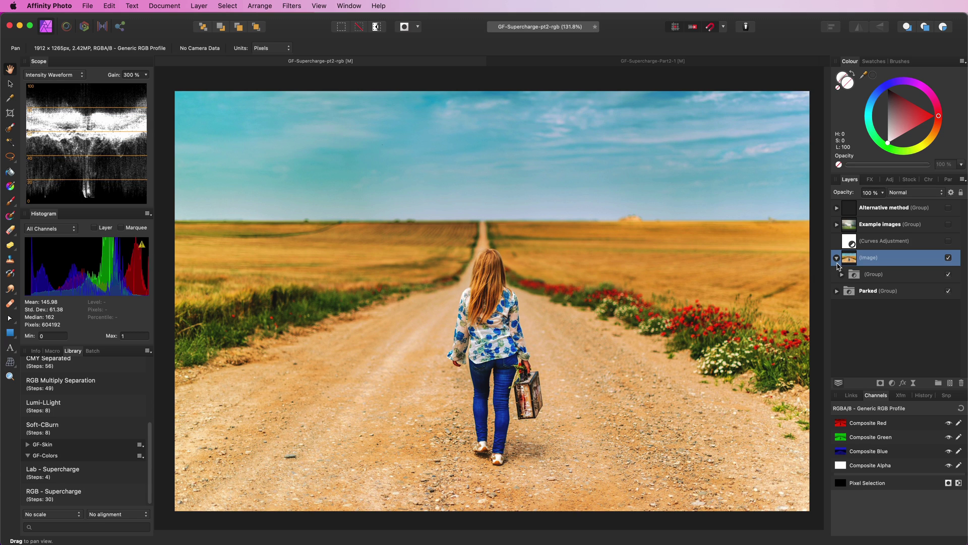
click(837, 258)
click(836, 258)
click(856, 278)
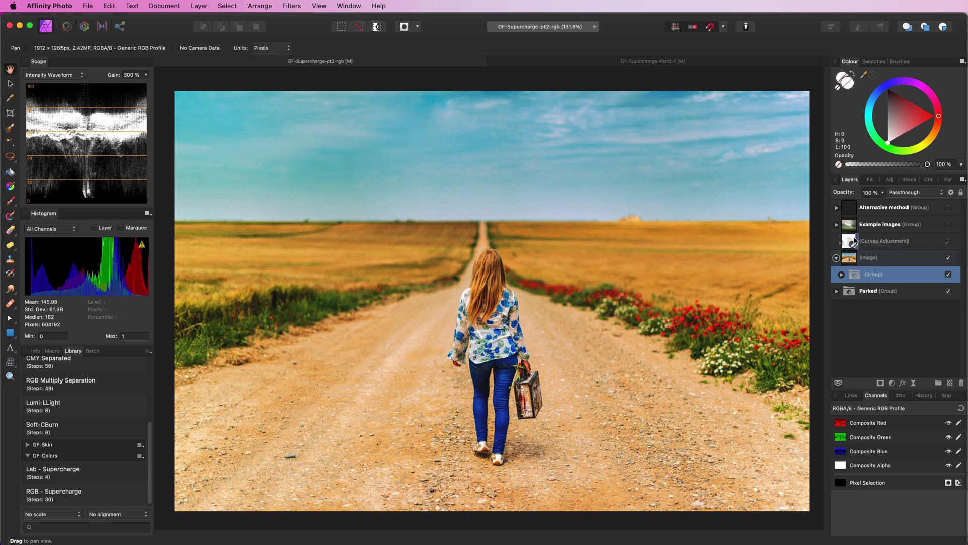
drag(856, 224, 856, 225)
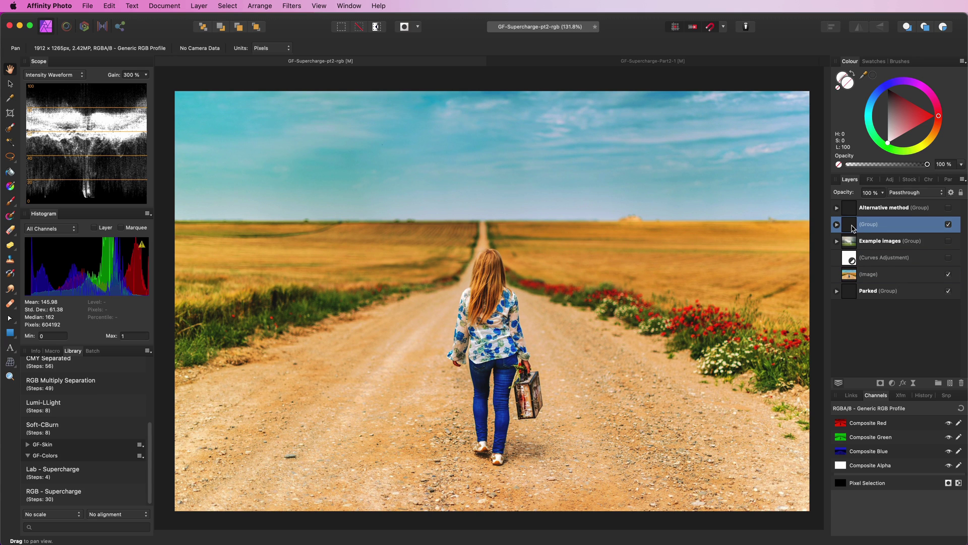
Toggle the macro group's visibility to compare, then select its Levels adjustment.
click(949, 224)
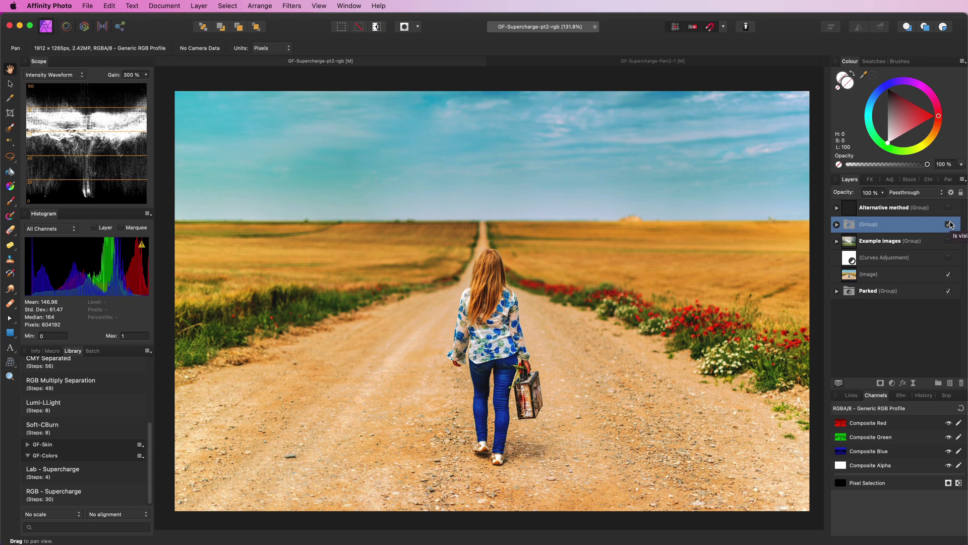
click(950, 226)
click(950, 226)
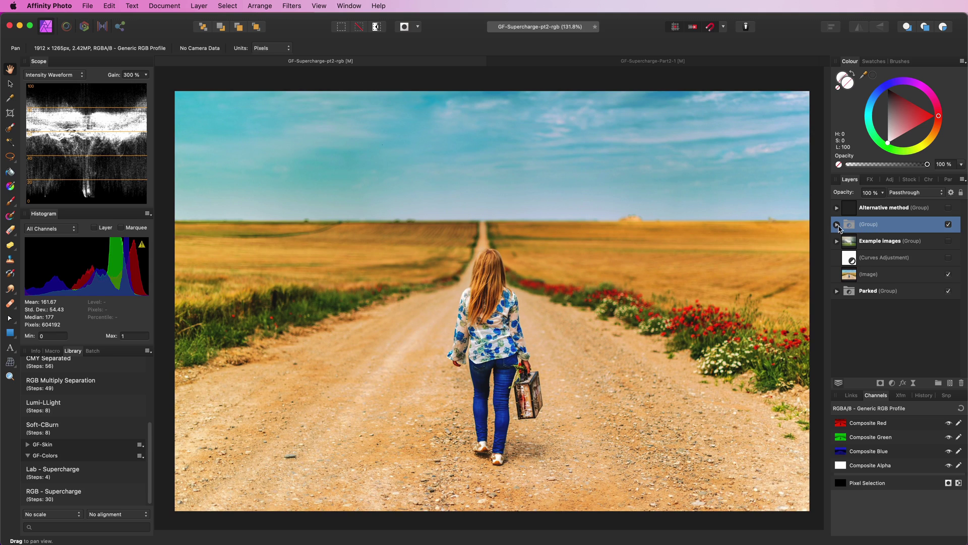
click(837, 225)
click(852, 244)
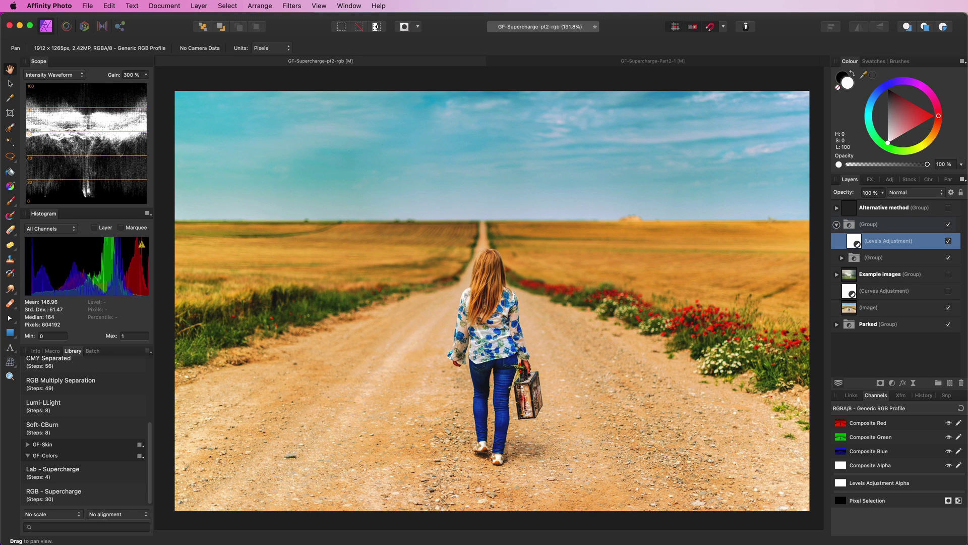
Add a Vibrance adjustment (Vibrance 100 %, Saturation 11 %) and draw a rectangle over the photo's right half.
click(893, 383)
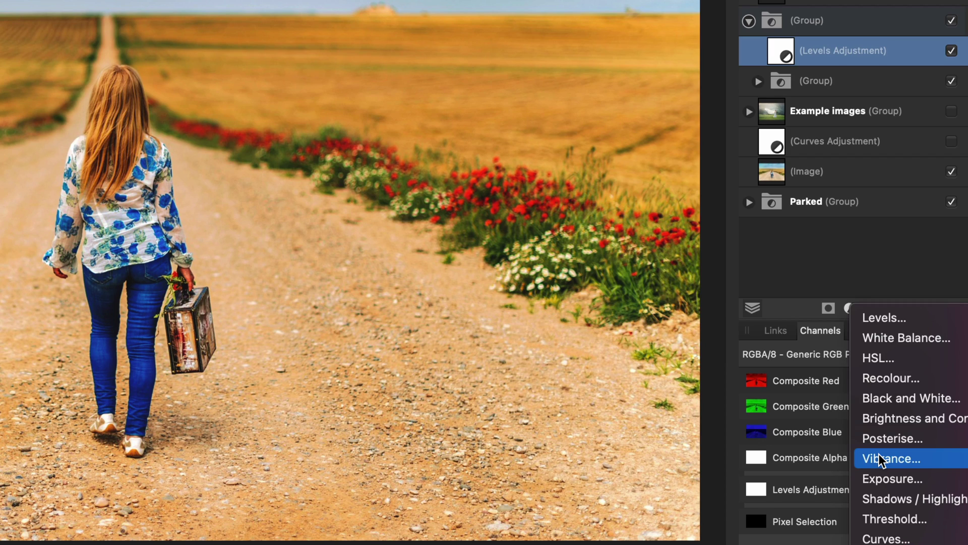
click(880, 459)
drag(770, 480, 898, 480)
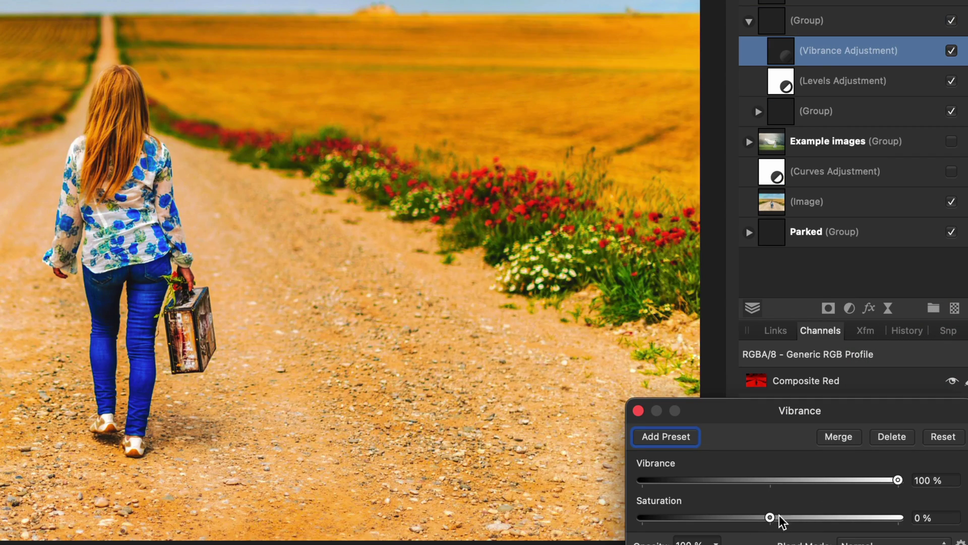
drag(771, 517, 798, 522)
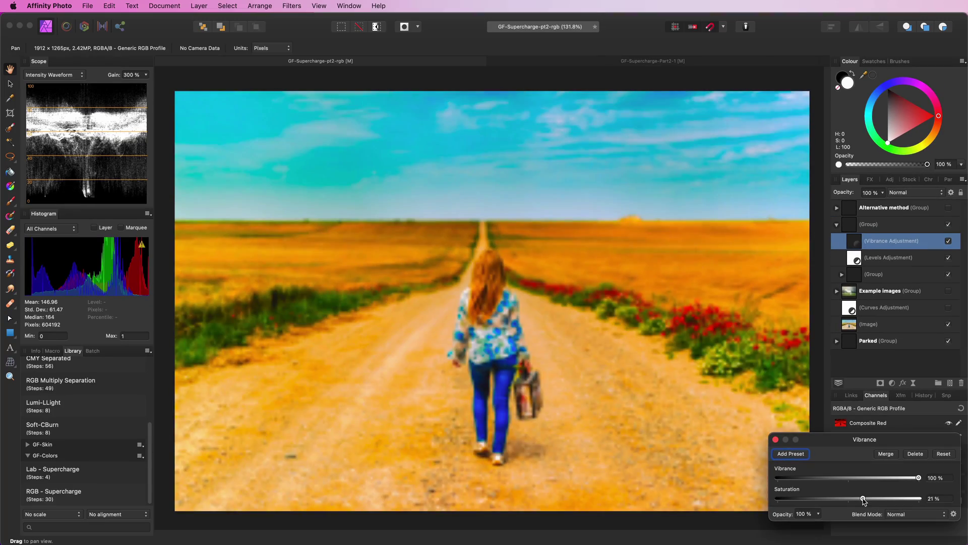
drag(864, 500, 856, 500)
click(776, 439)
key(m)
drag(474, 91, 810, 510)
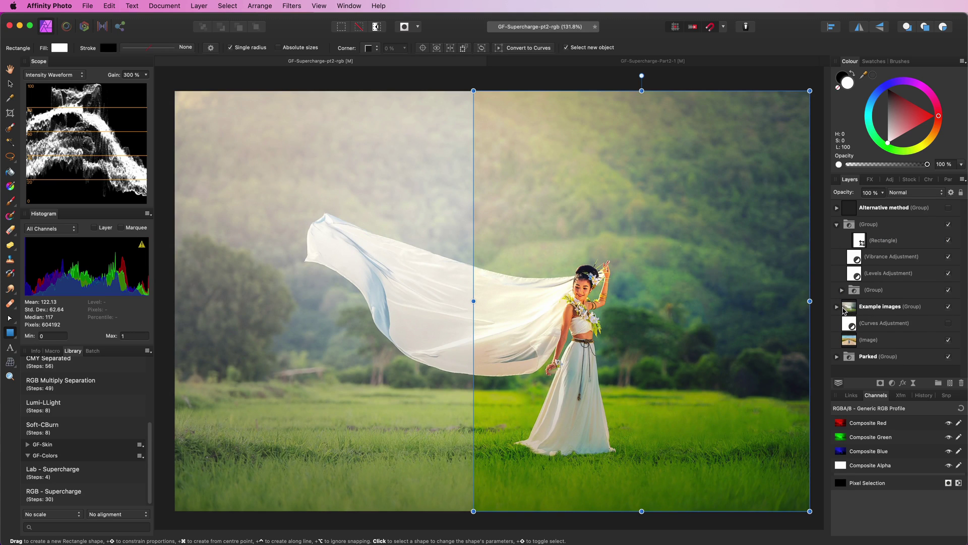
Expand Example images and cycle through the snow, crocus and beach example photos.
click(836, 306)
scroll(908, 292, down, 3)
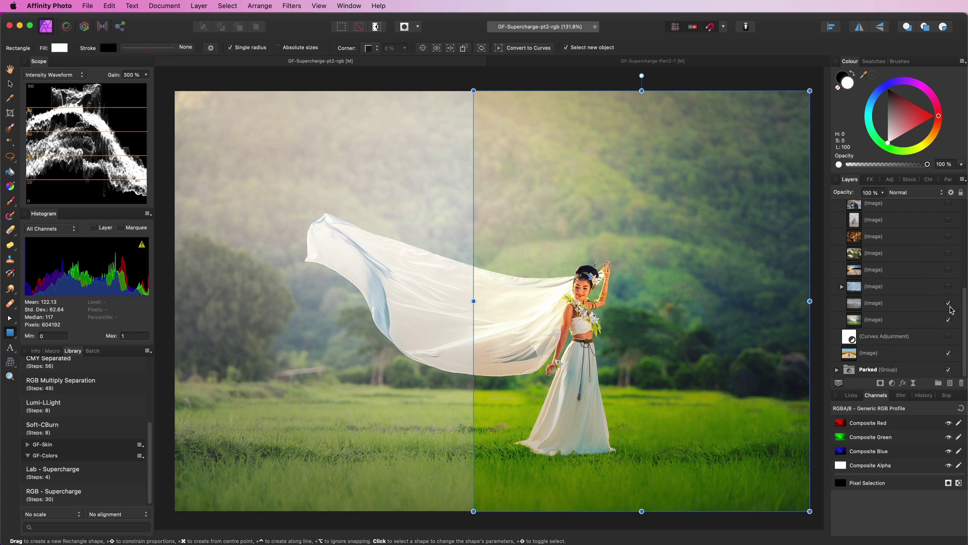
click(948, 286)
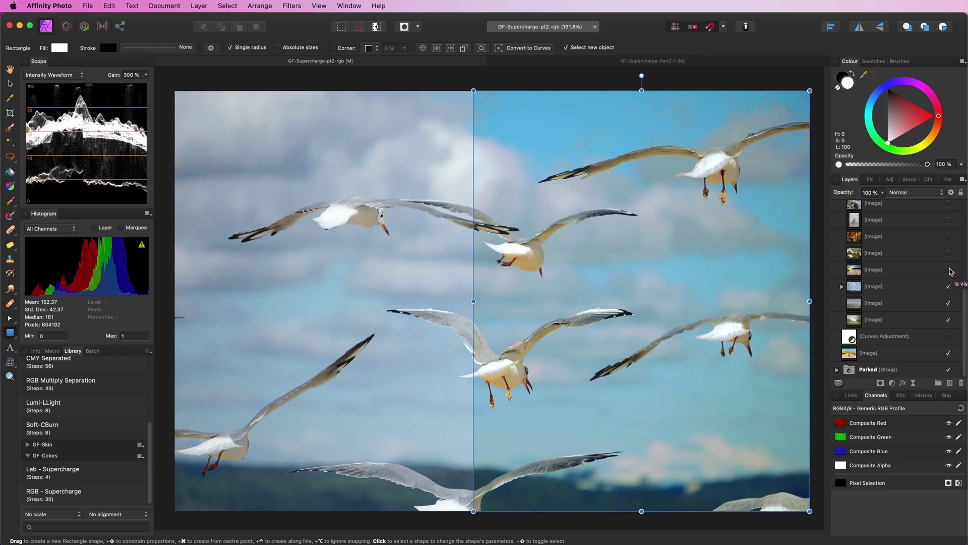
click(948, 269)
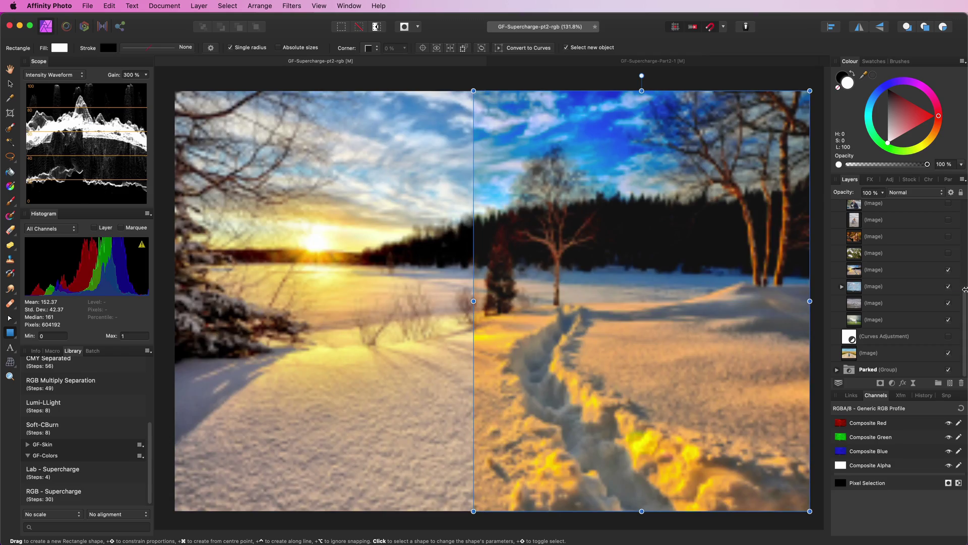
click(949, 253)
click(949, 236)
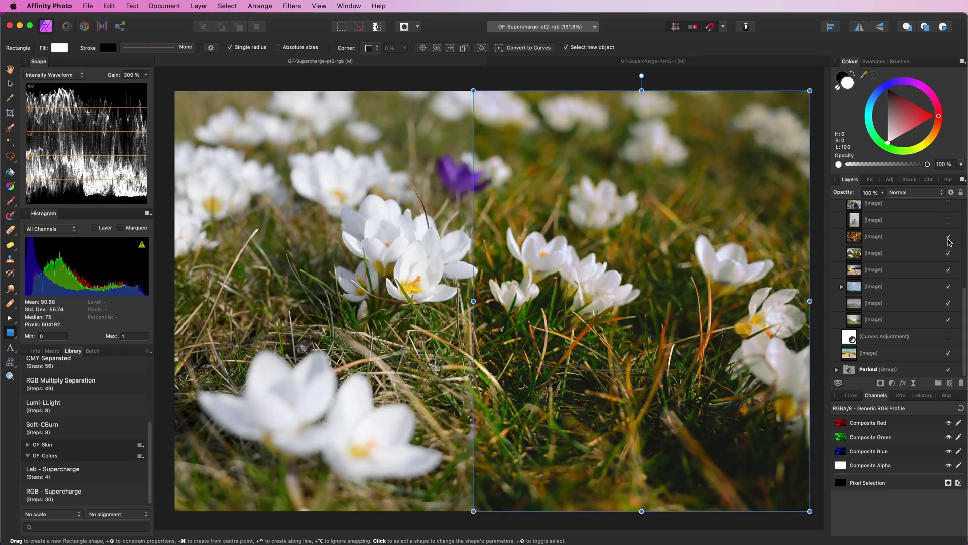
scroll(953, 242, up, 1)
click(948, 239)
Continue to the IMG_2060 college building photo and hide the Rectangle layer.
scroll(955, 252, up, 3)
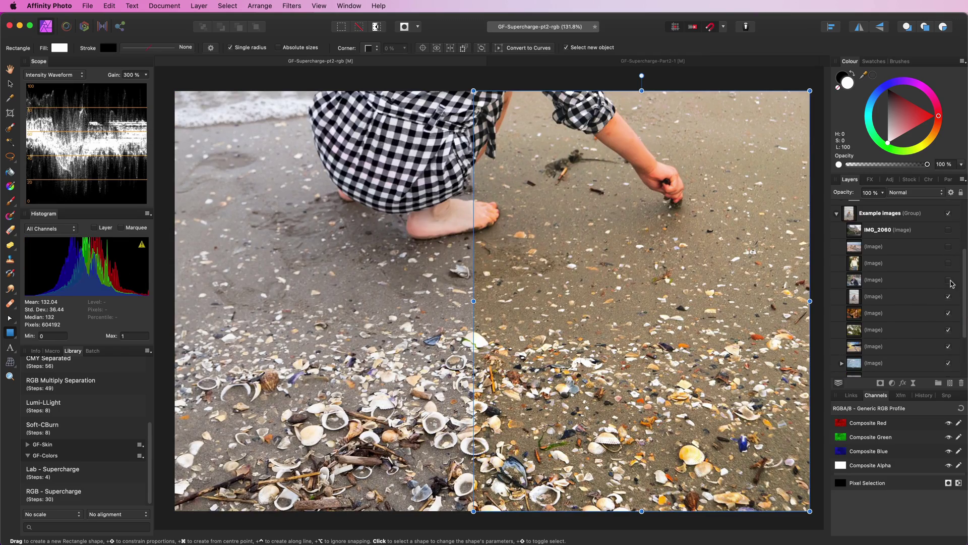
click(948, 280)
click(948, 263)
scroll(951, 268, up, 1)
click(949, 266)
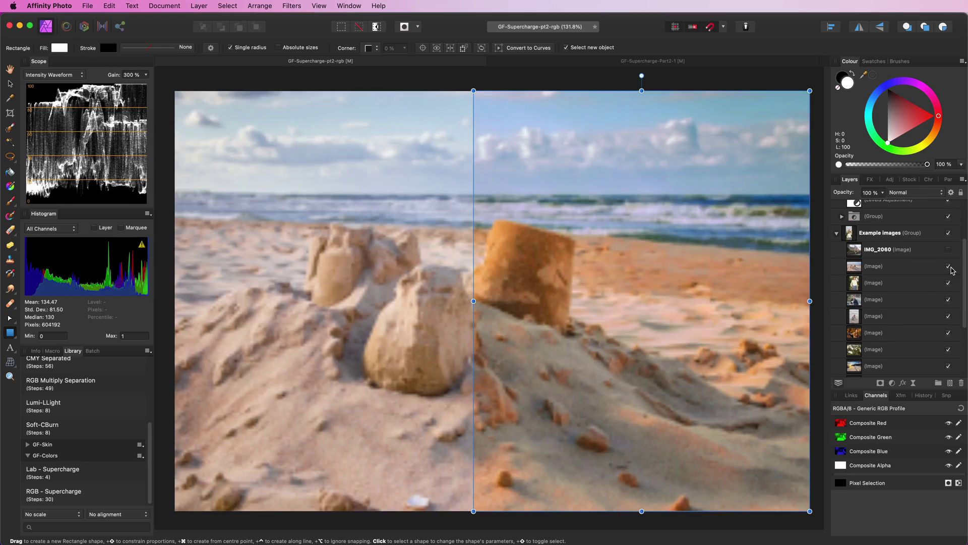
click(948, 249)
scroll(946, 250, up, 3)
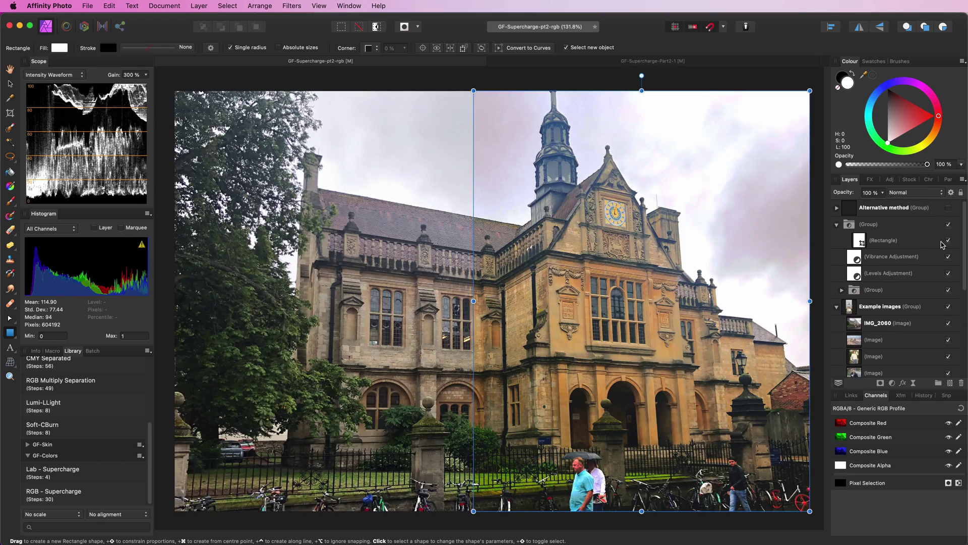
click(948, 241)
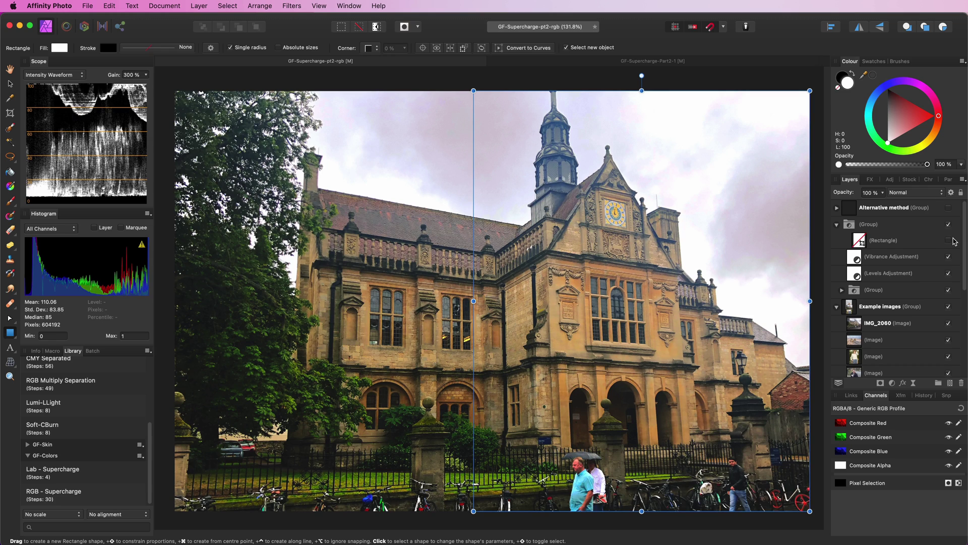
click(914, 228)
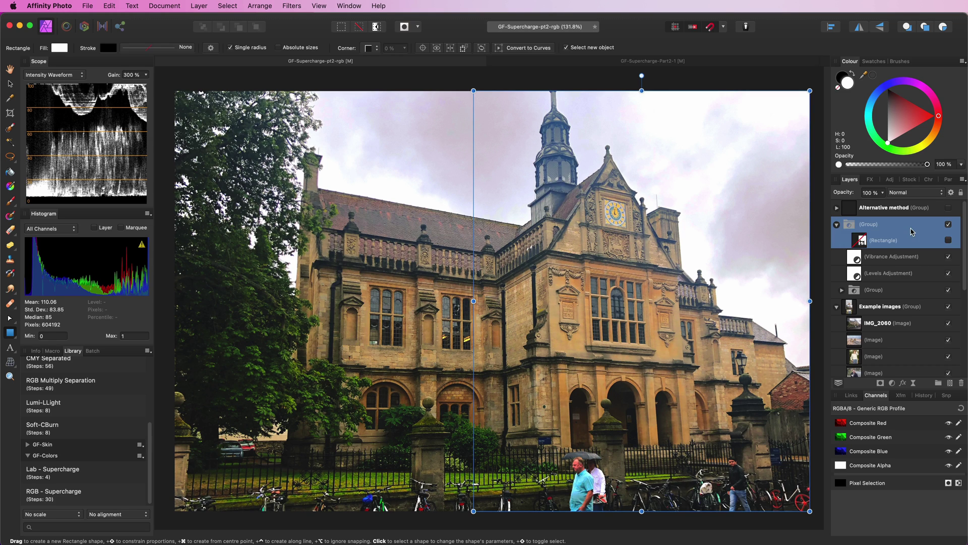
click(949, 224)
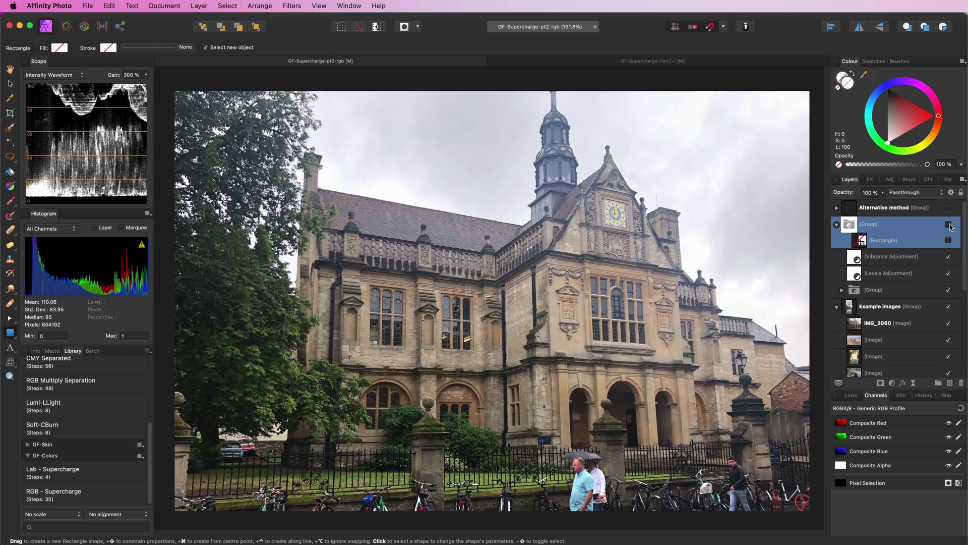
click(948, 225)
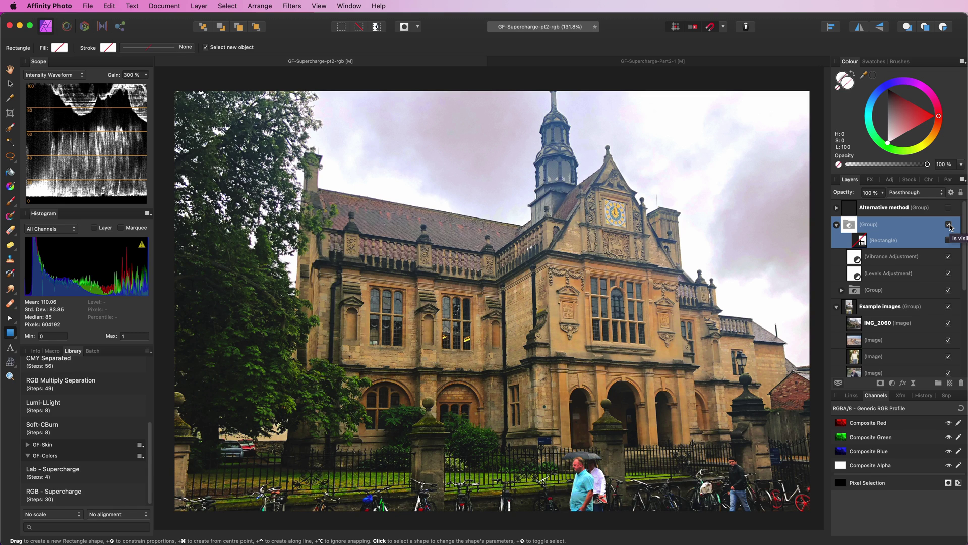
Add a mask to the group and paint it black at 36 % flow near the bikes.
click(880, 384)
click(861, 261)
key(b)
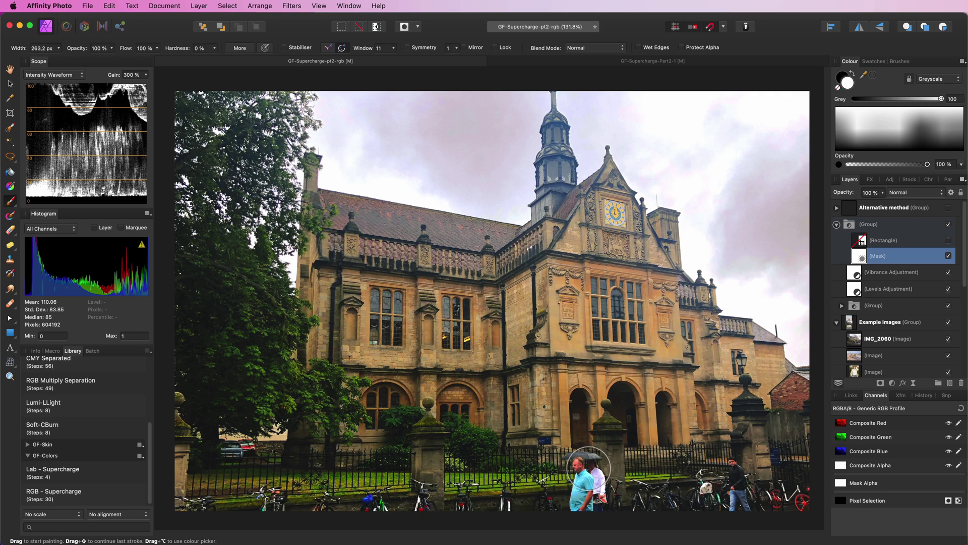
key(x)
key(shift+3)
key(shift+6)
drag(728, 463, 807, 496)
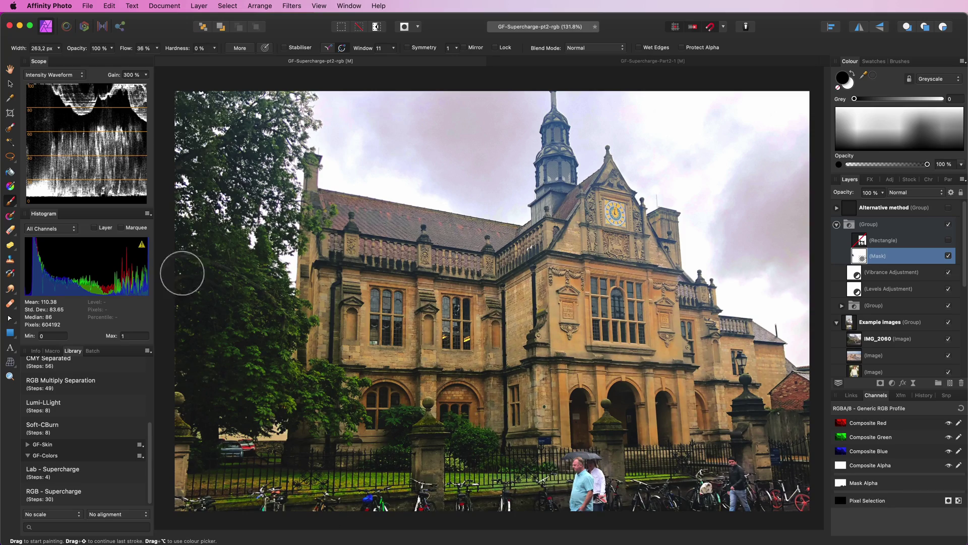
Toggle the supercharge group on and off to compare, then open its blend options.
click(948, 224)
click(948, 224)
click(948, 224)
click(948, 224)
click(894, 224)
click(951, 192)
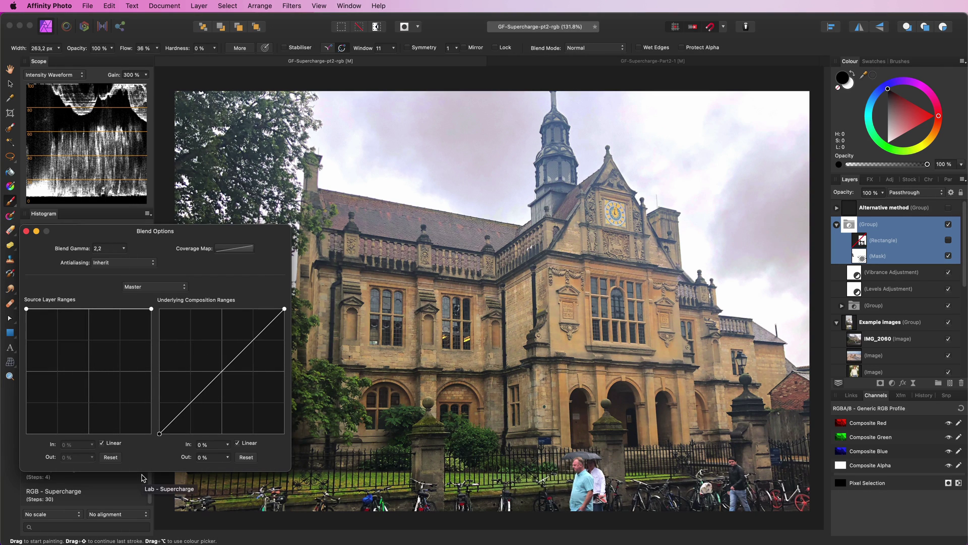
Close the blend options, toggle the group to compare, and hide the Rectangle layer.
click(26, 231)
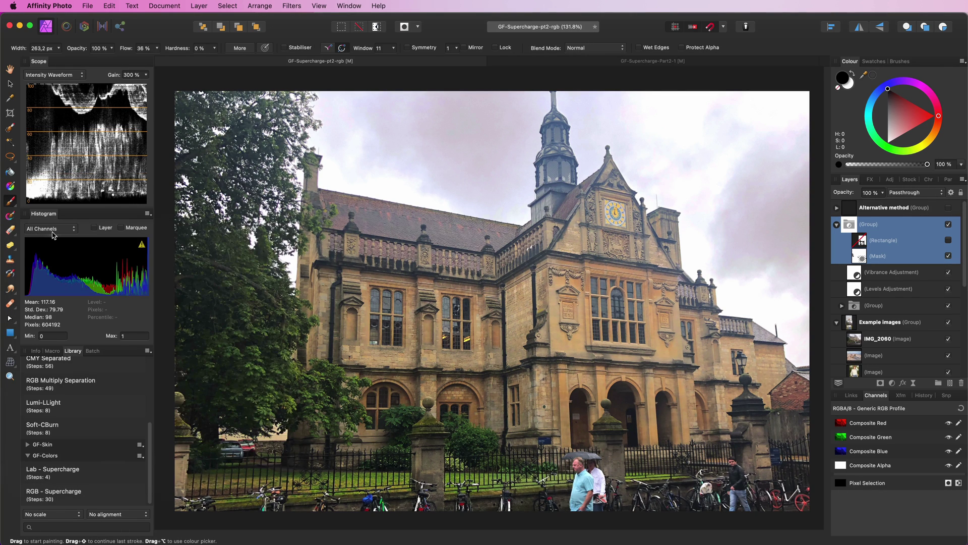
click(948, 225)
click(948, 225)
click(948, 240)
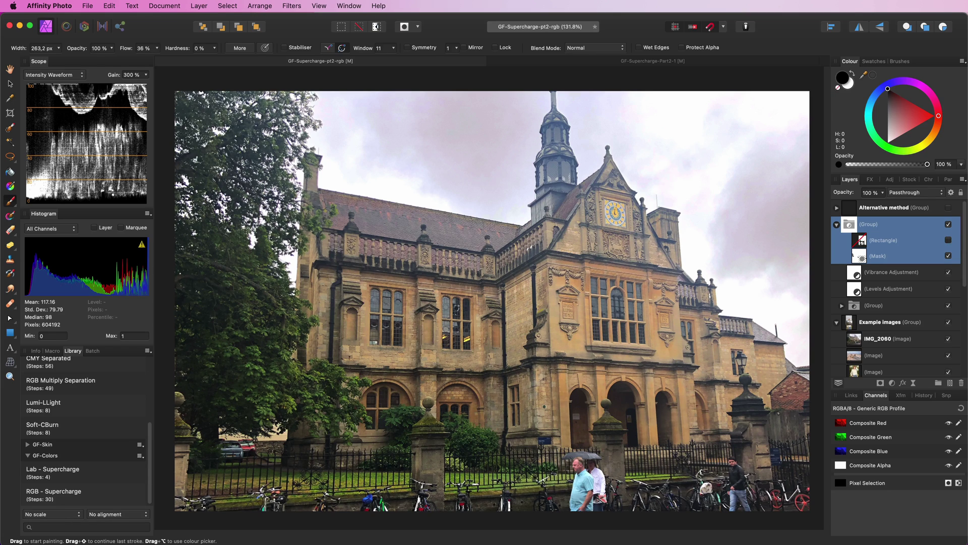